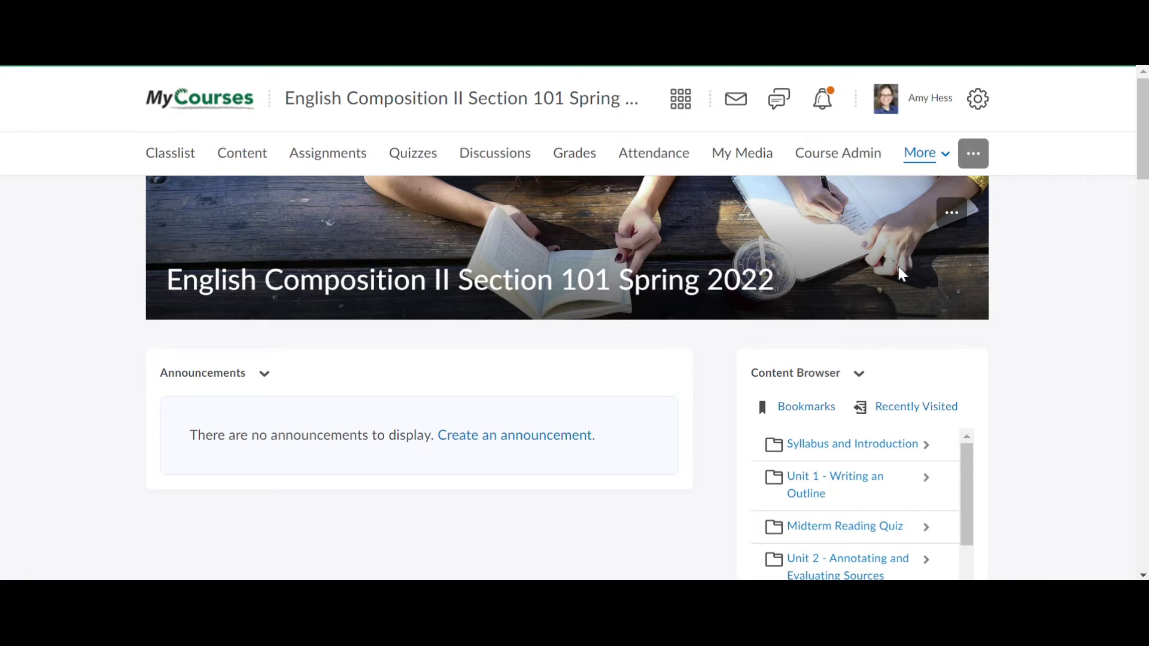
Switch from MyCourses to Watermark Student Learning & Licensure and start a new ePortfolio from a blank page
{"action": "left_click", "coordinate": [947, 163]}
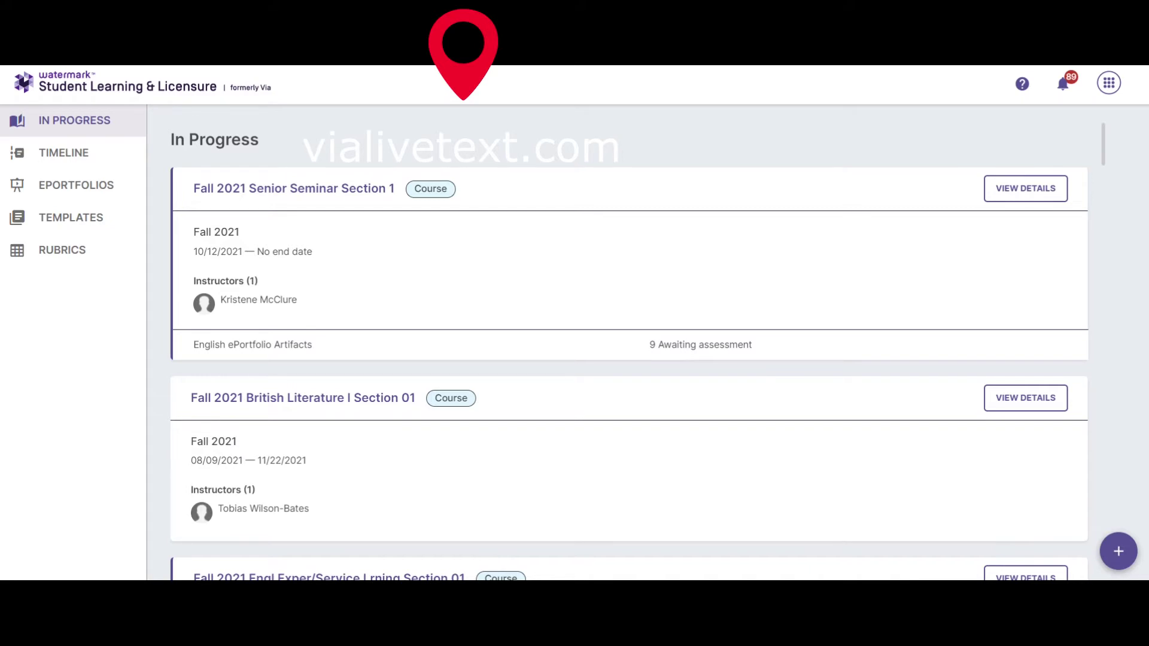
{"action": "left_click", "coordinate": [88, 191]}
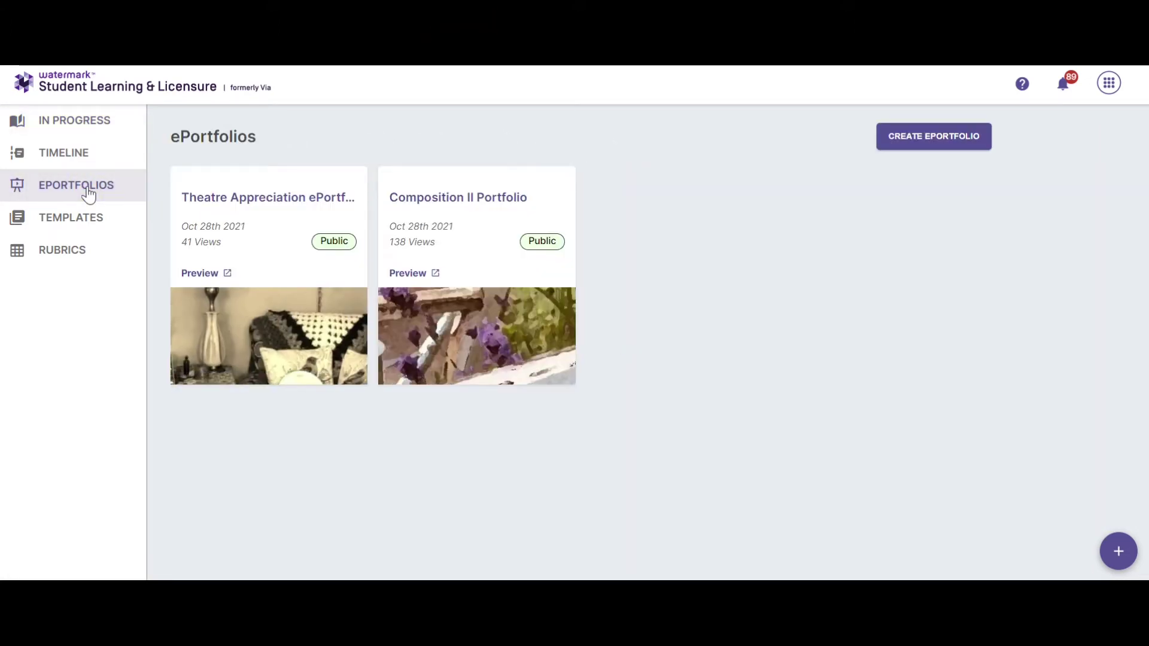
{"action": "left_click", "coordinate": [911, 142]}
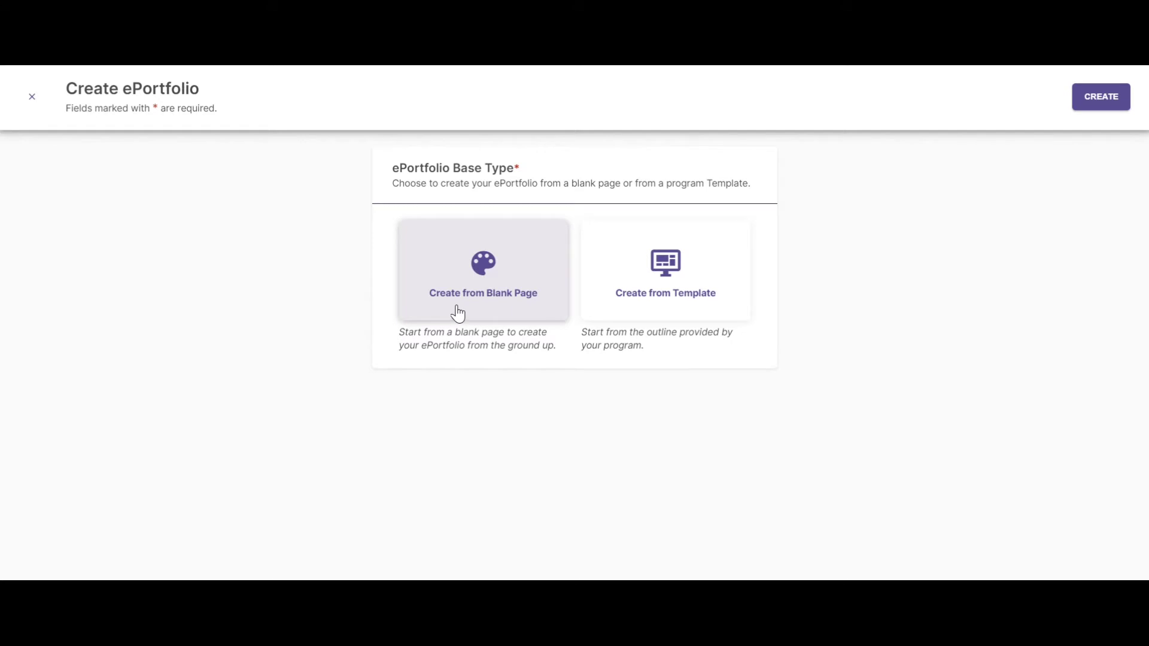
{"action": "left_click", "coordinate": [458, 313]}
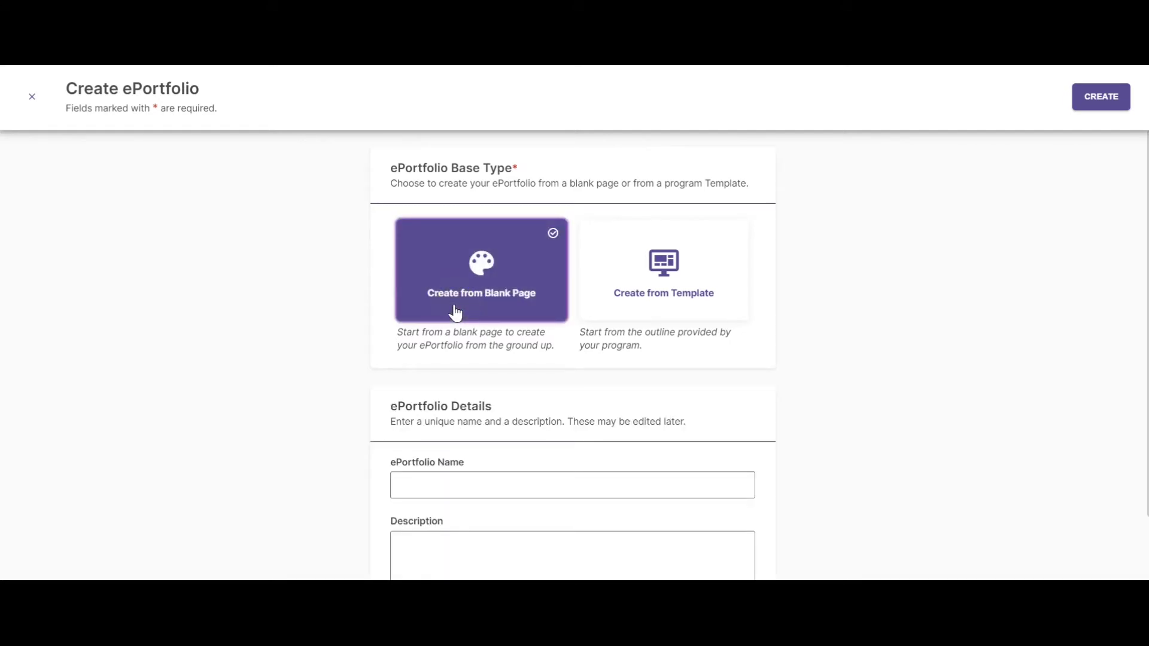
Name the ePortfolio "Clever Title", give it the description "Clever description", and create it
{"action": "left_click", "coordinate": [448, 474]}
{"action": "scroll", "coordinate": [460, 463], "scroll_direction": "down", "scroll_amount": 1}
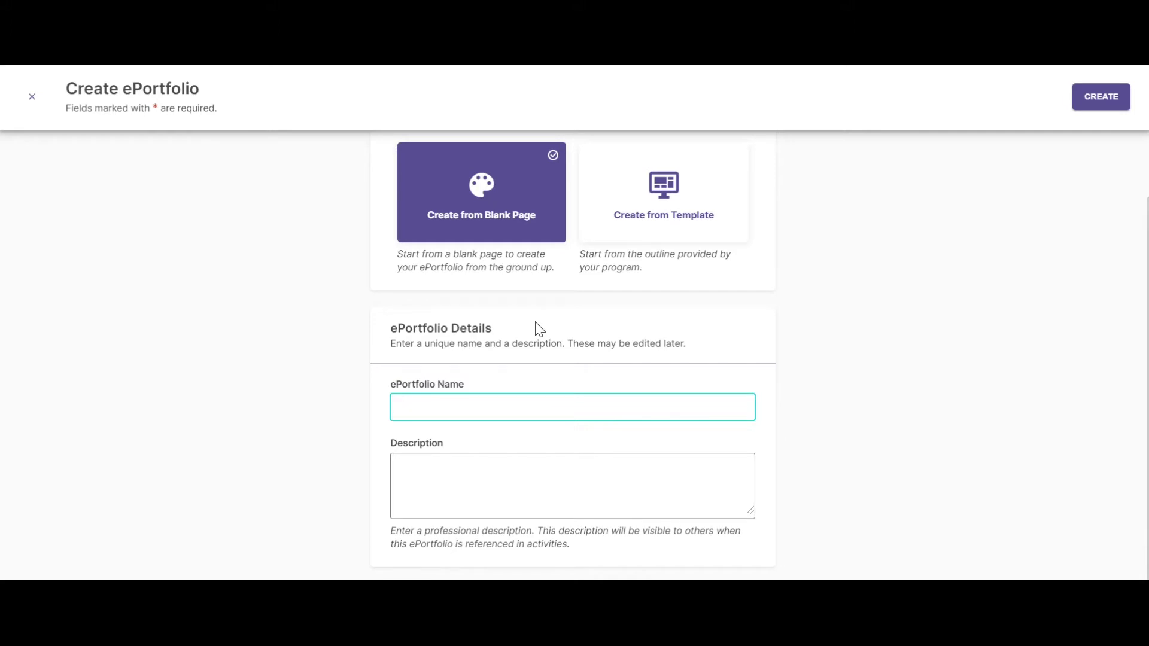
{"action": "type", "text": "Clever Title"}
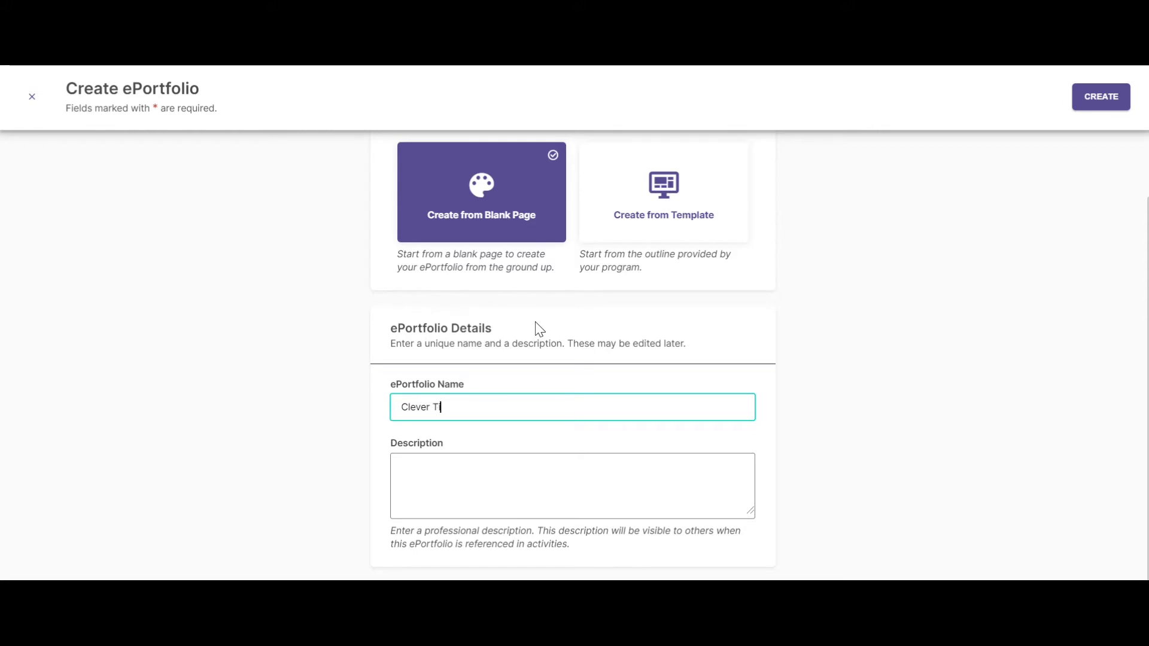
{"action": "left_click", "coordinate": [550, 458]}
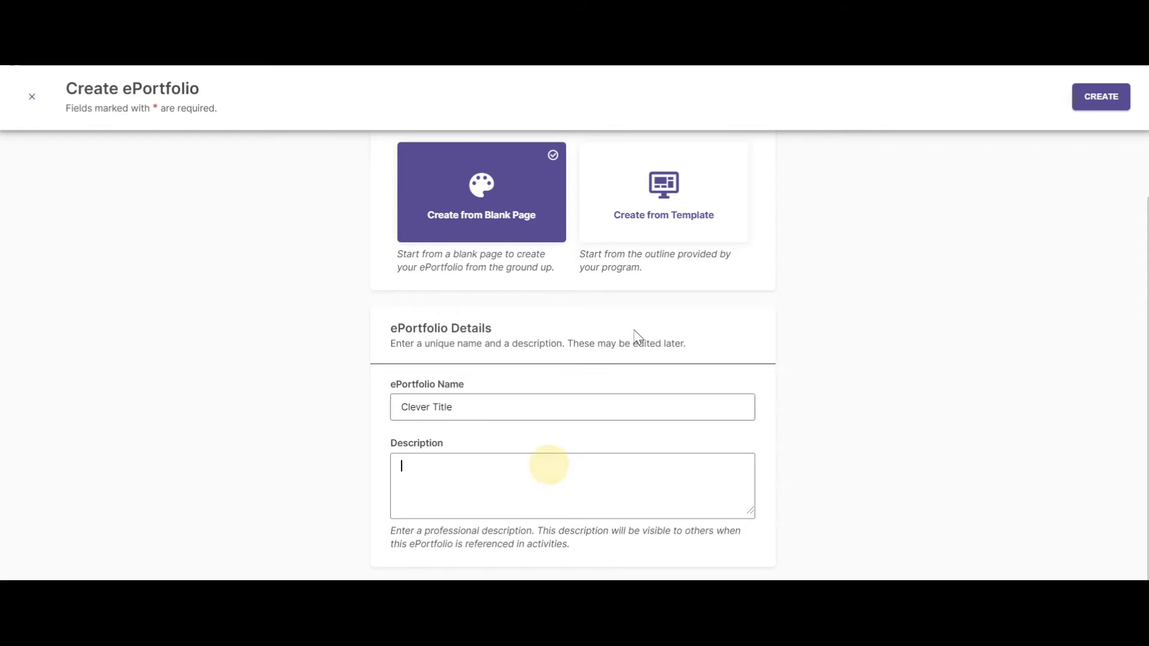
{"action": "type", "text": "Clever "}
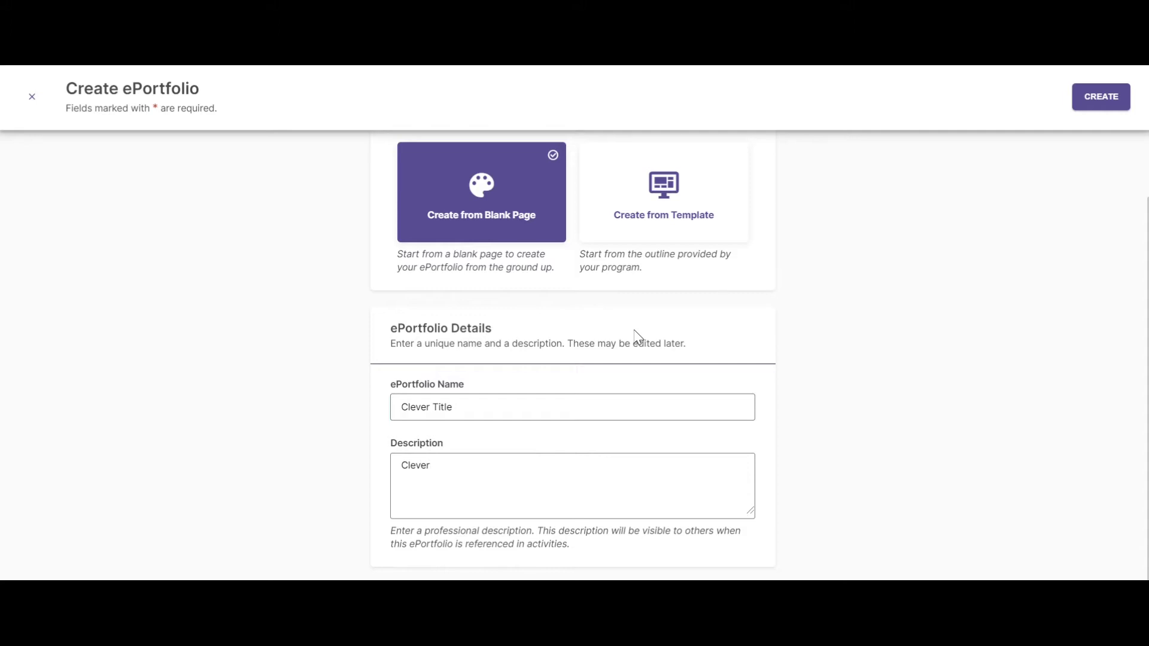
{"action": "type", "text": "description"}
{"action": "left_click", "coordinate": [1108, 109]}
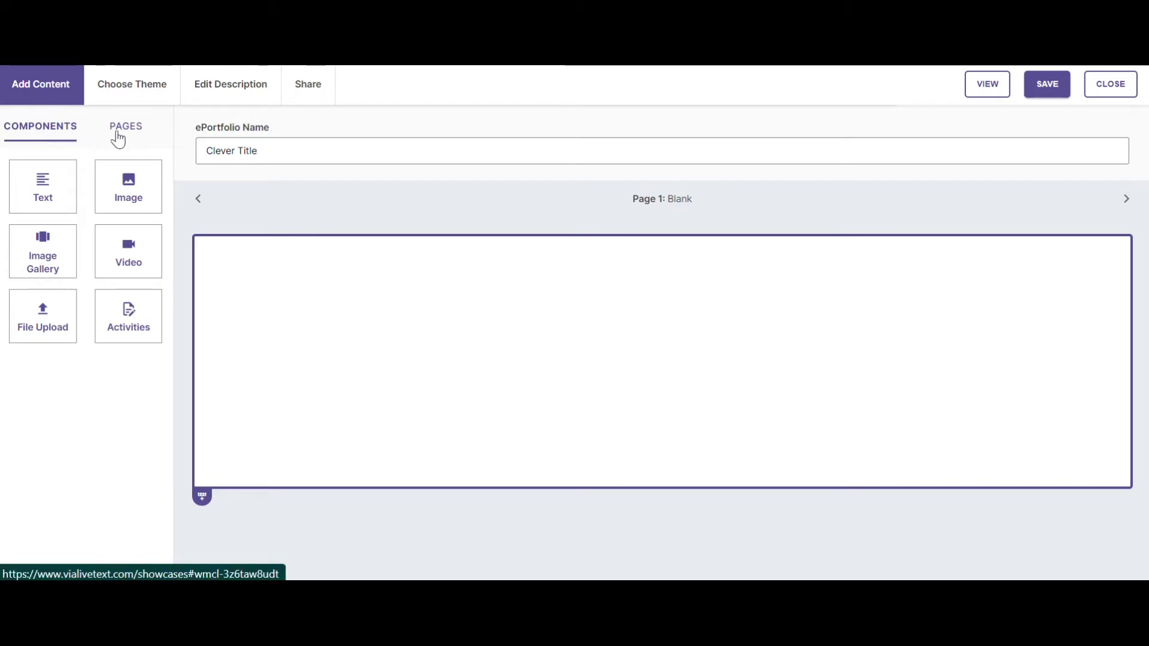
Look over the theme and description settings, and make the ePortfolio public in its sharing settings, saving the change
{"action": "left_click", "coordinate": [124, 100]}
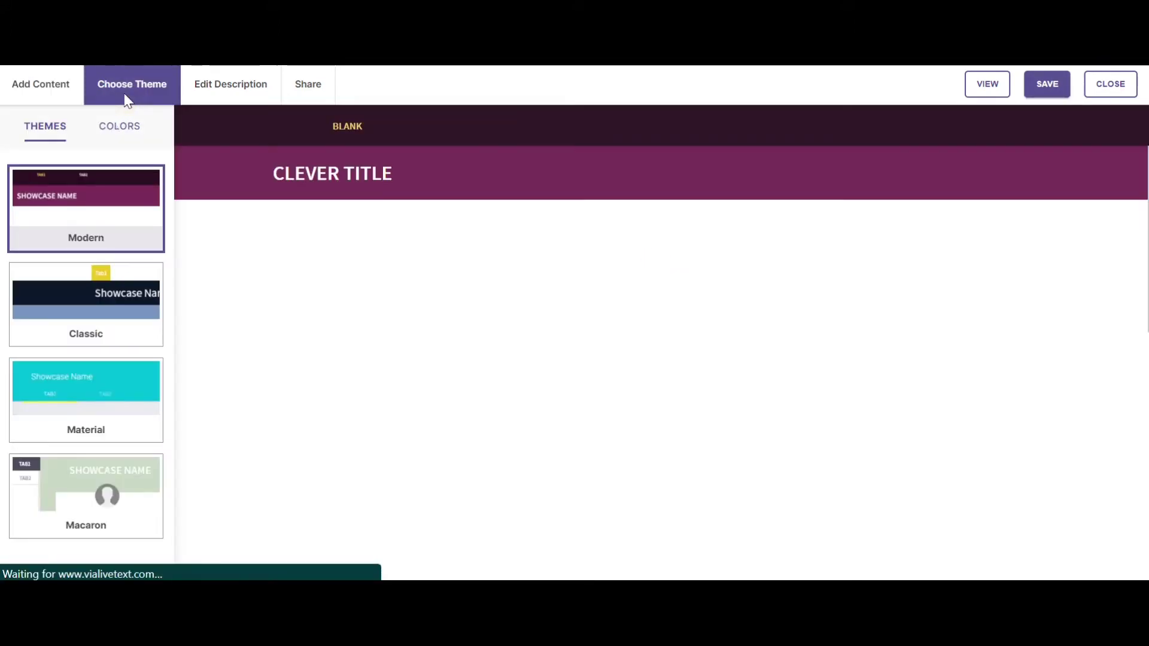
{"action": "left_click", "coordinate": [246, 95]}
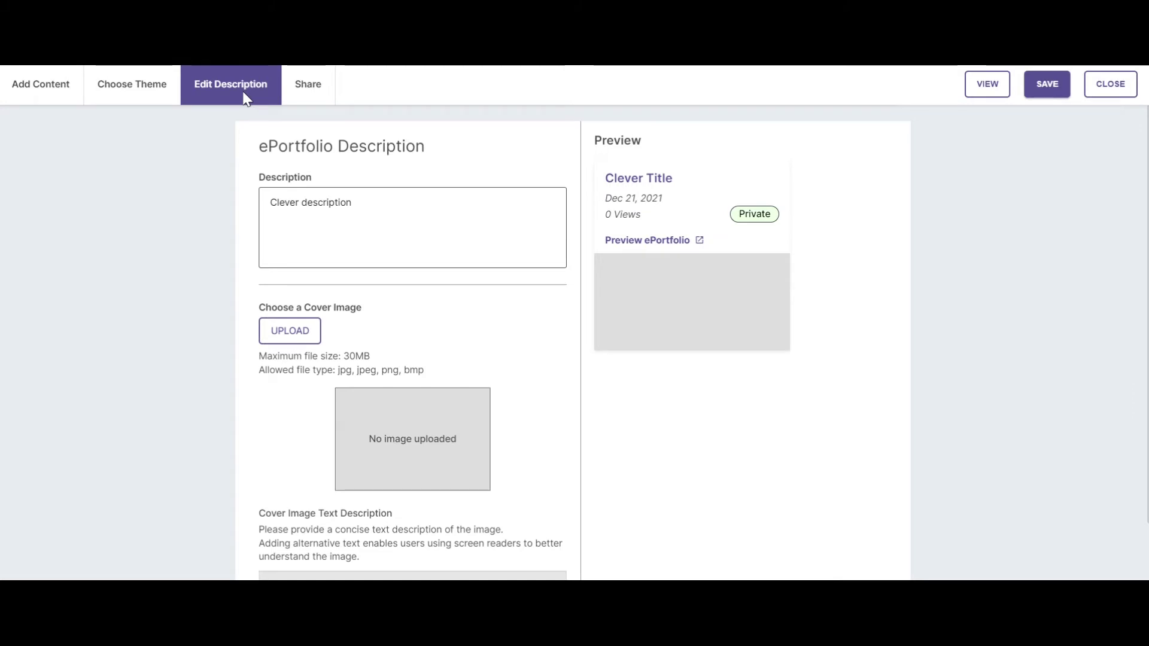
{"action": "left_click", "coordinate": [303, 87]}
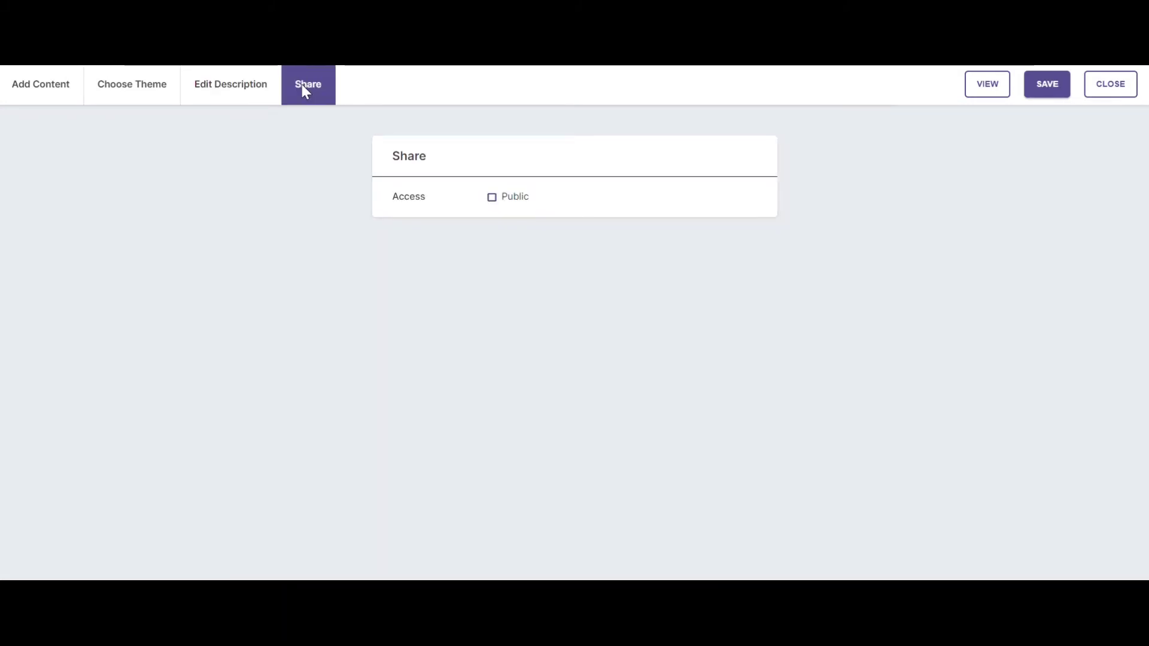
{"action": "left_click", "coordinate": [493, 200]}
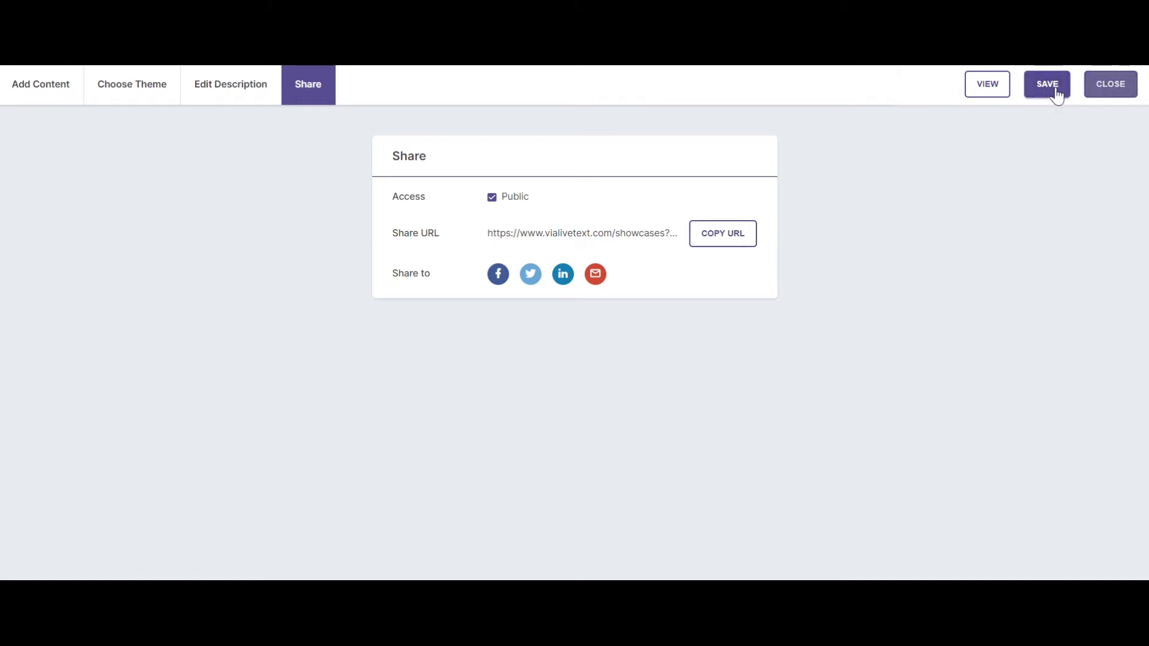
{"action": "left_click", "coordinate": [1042, 89]}
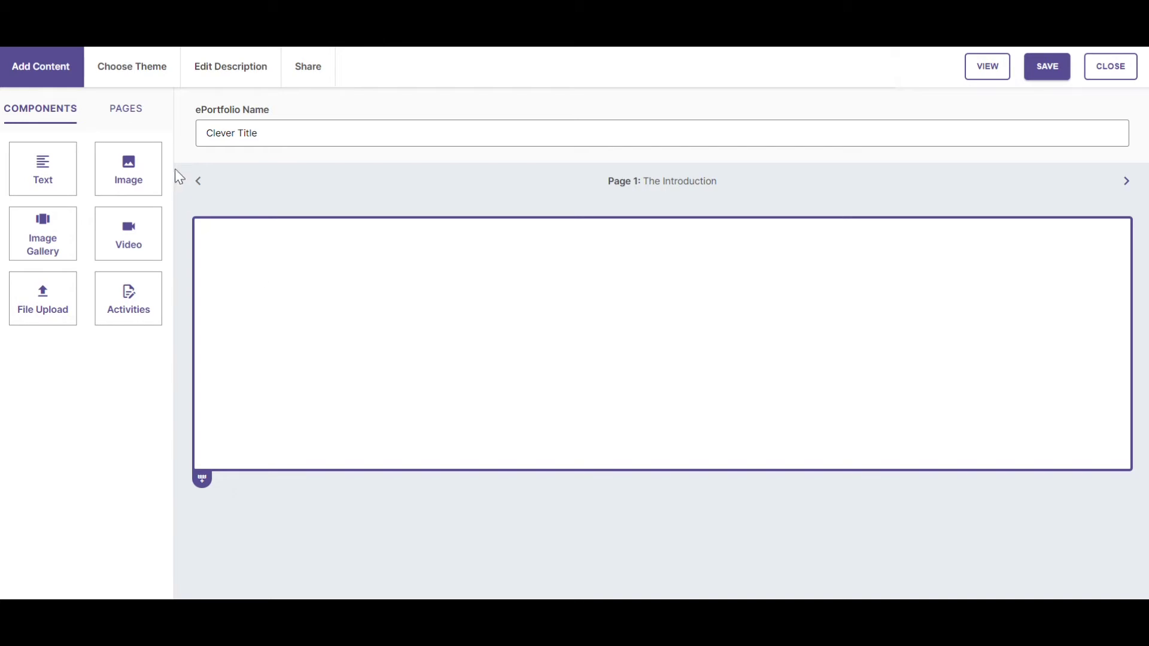
Rename the page "The Introduction" to "Introduction" and move it after the "About Me" page
{"action": "left_click", "coordinate": [138, 119]}
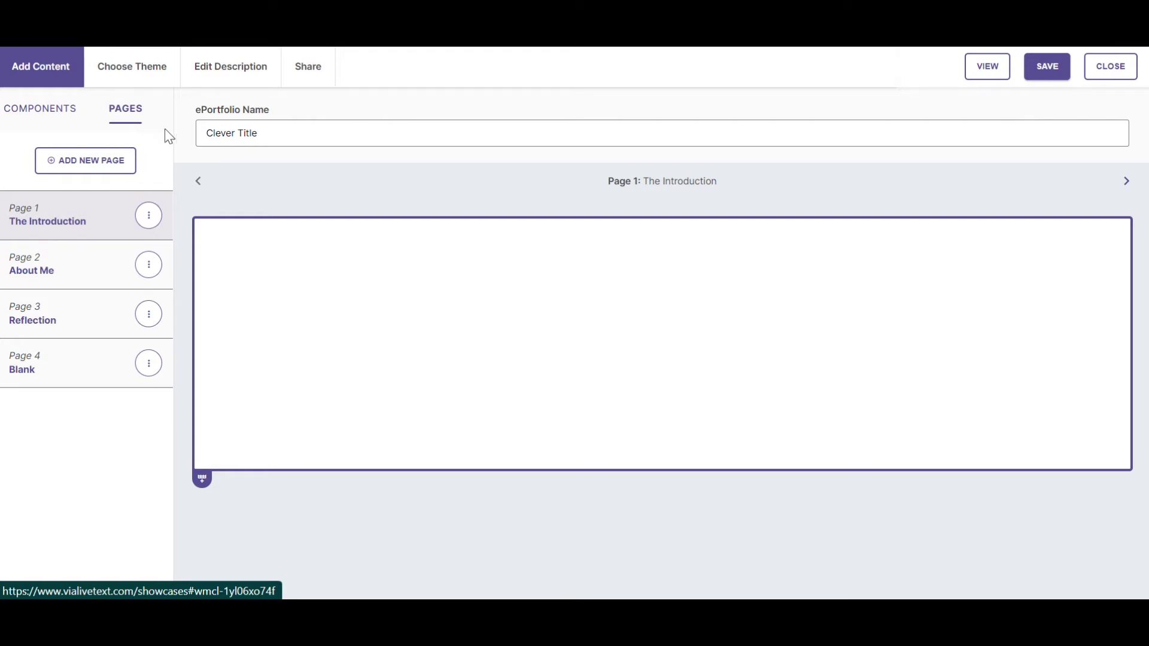
{"action": "left_click", "coordinate": [150, 219]}
{"action": "left_click", "coordinate": [94, 250]}
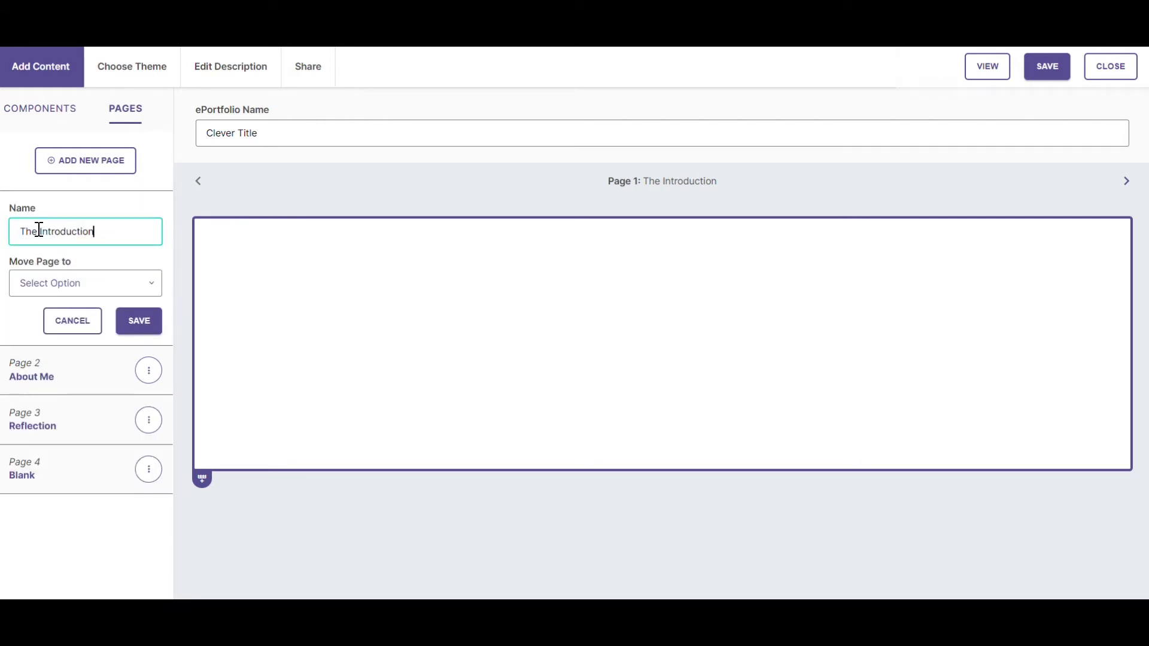
{"action": "left_click_drag", "start_coordinate": [38, 231], "coordinate": [18, 228]}
{"action": "key", "text": "BackSpace"}
{"action": "key", "text": "Delete"}
{"action": "left_click", "coordinate": [150, 287]}
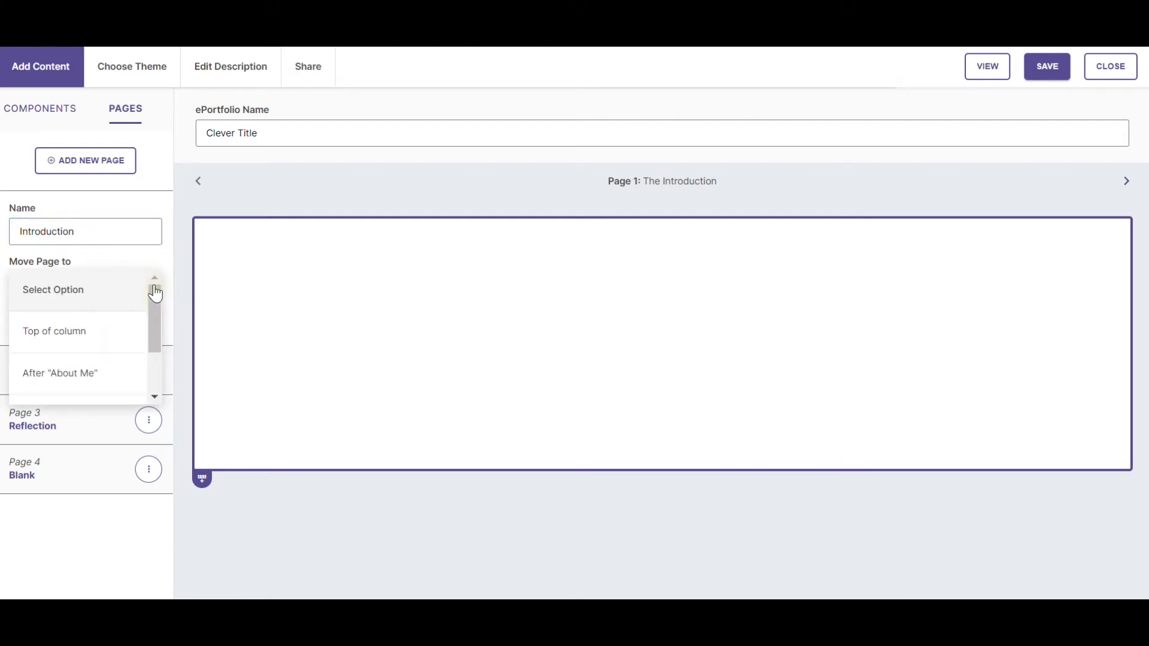
{"action": "left_click", "coordinate": [103, 372]}
{"action": "left_click", "coordinate": [140, 323]}
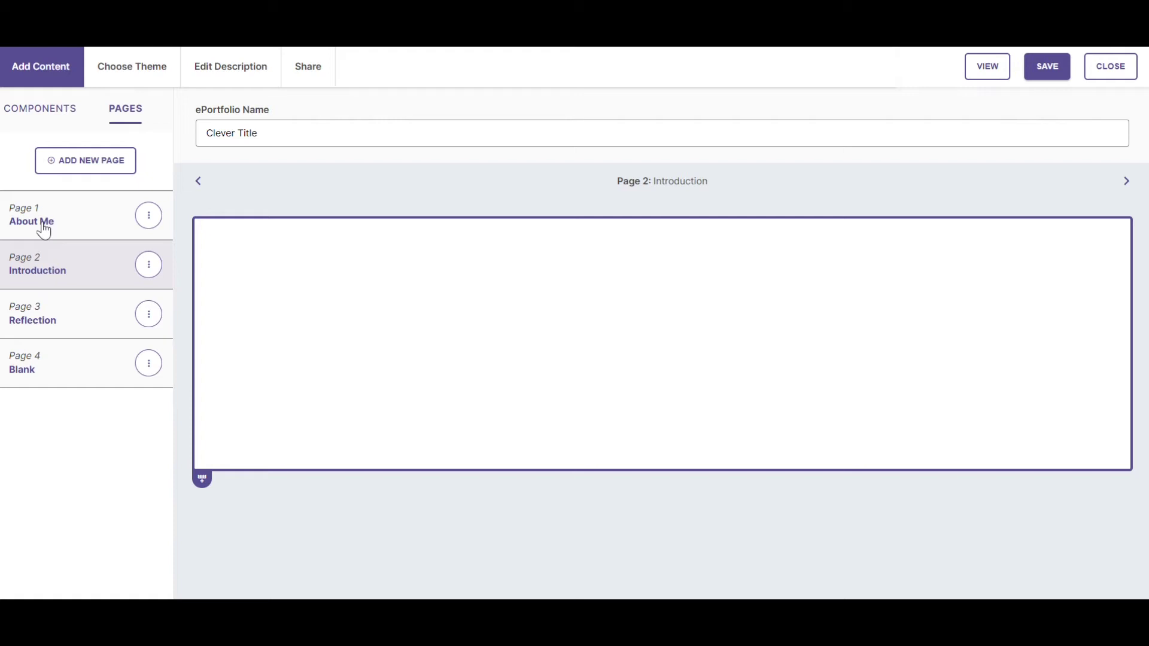
Add a three-column 33/33/33 section below the existing section on the "About Me" page
{"action": "left_click", "coordinate": [80, 221]}
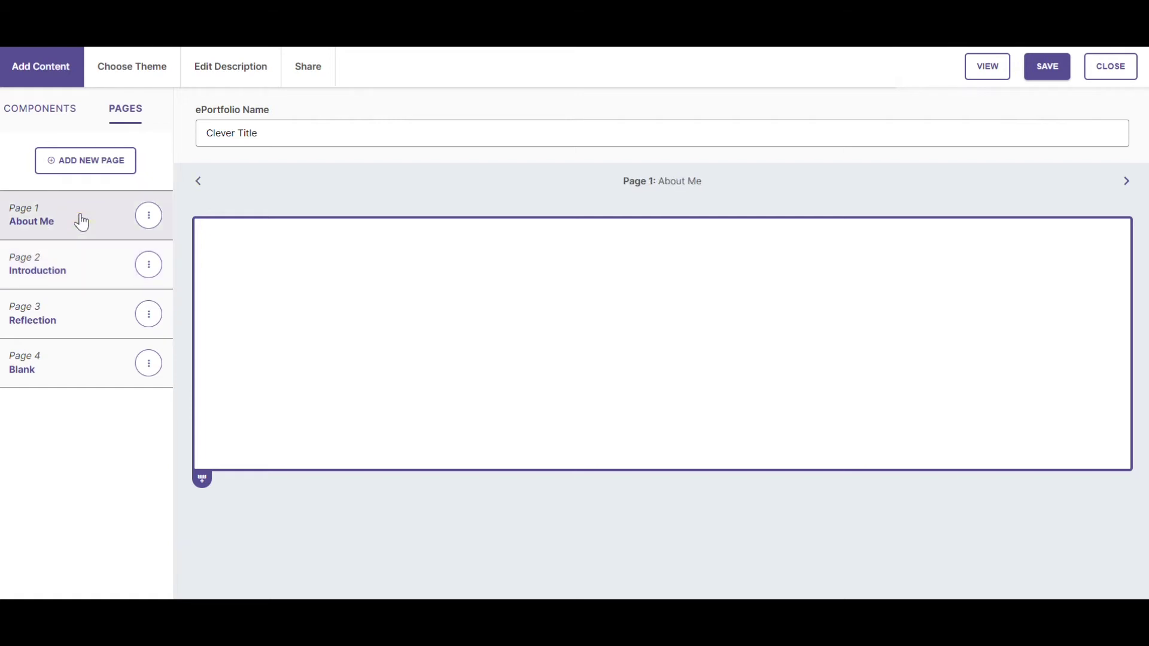
{"action": "left_click", "coordinate": [48, 109]}
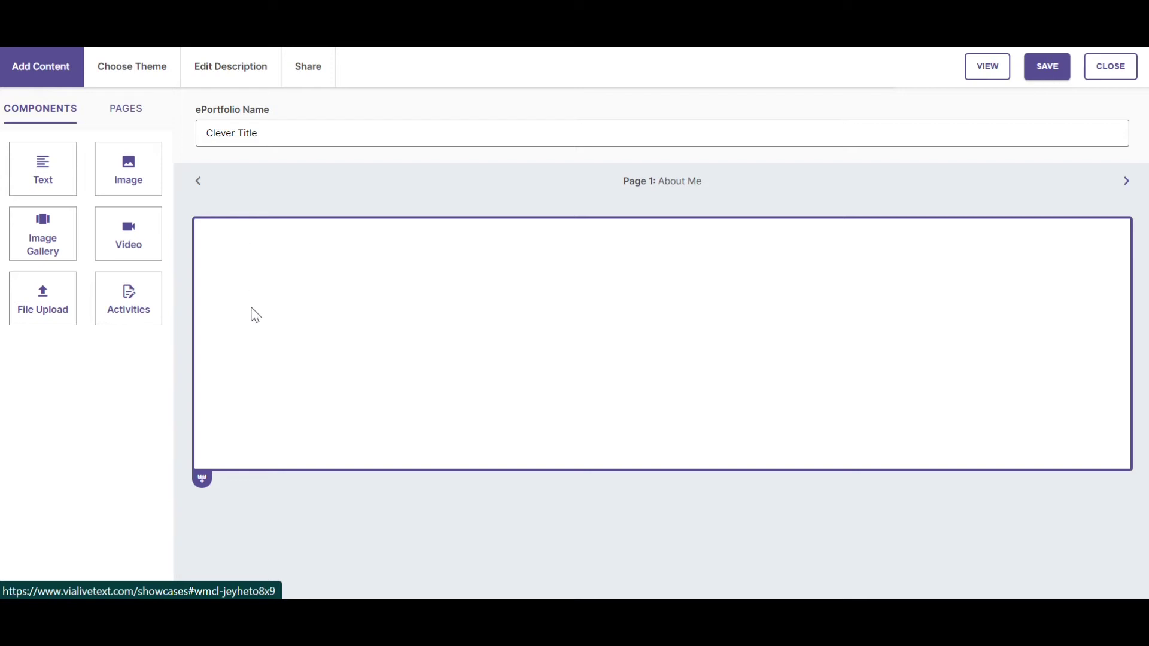
{"action": "left_click", "coordinate": [203, 480]}
{"action": "left_click", "coordinate": [383, 413]}
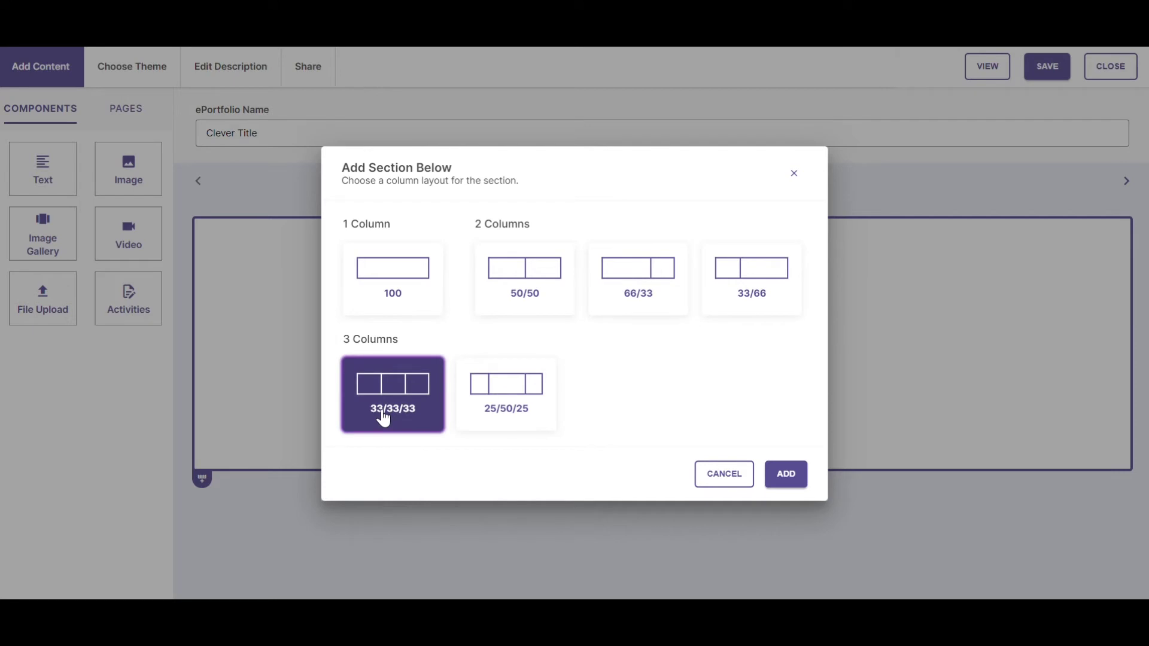
{"action": "left_click", "coordinate": [786, 476]}
Delete the first column of the three-column section on the "About Me" page
{"action": "scroll", "coordinate": [776, 455], "scroll_direction": "down", "scroll_amount": 3}
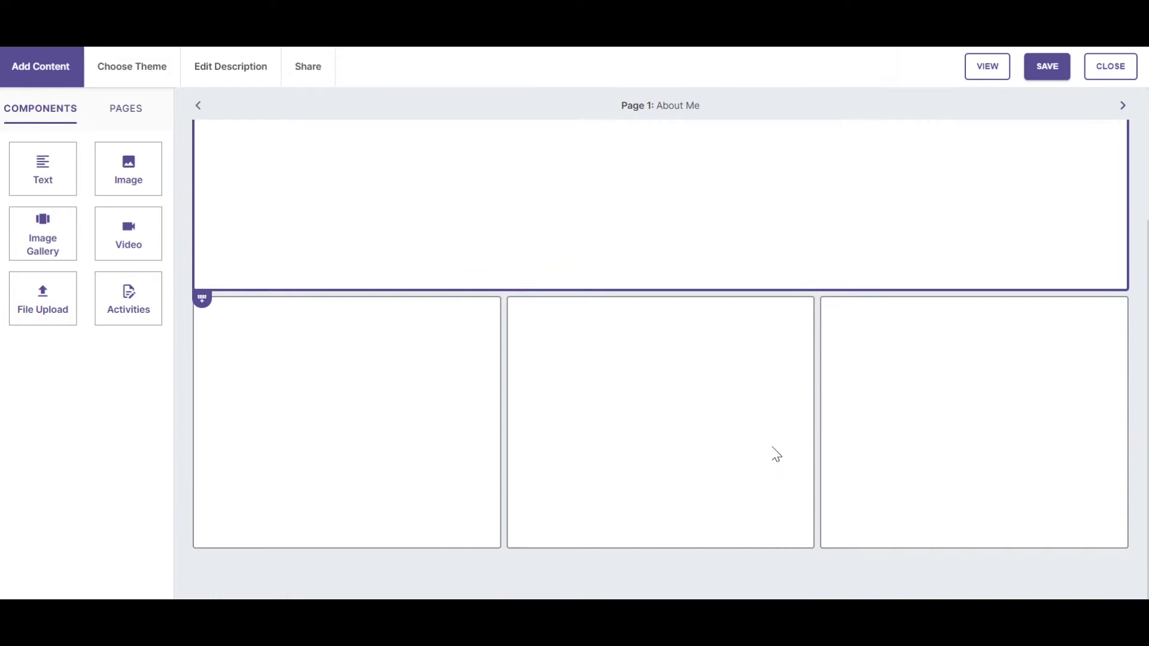
{"action": "left_click", "coordinate": [369, 434]}
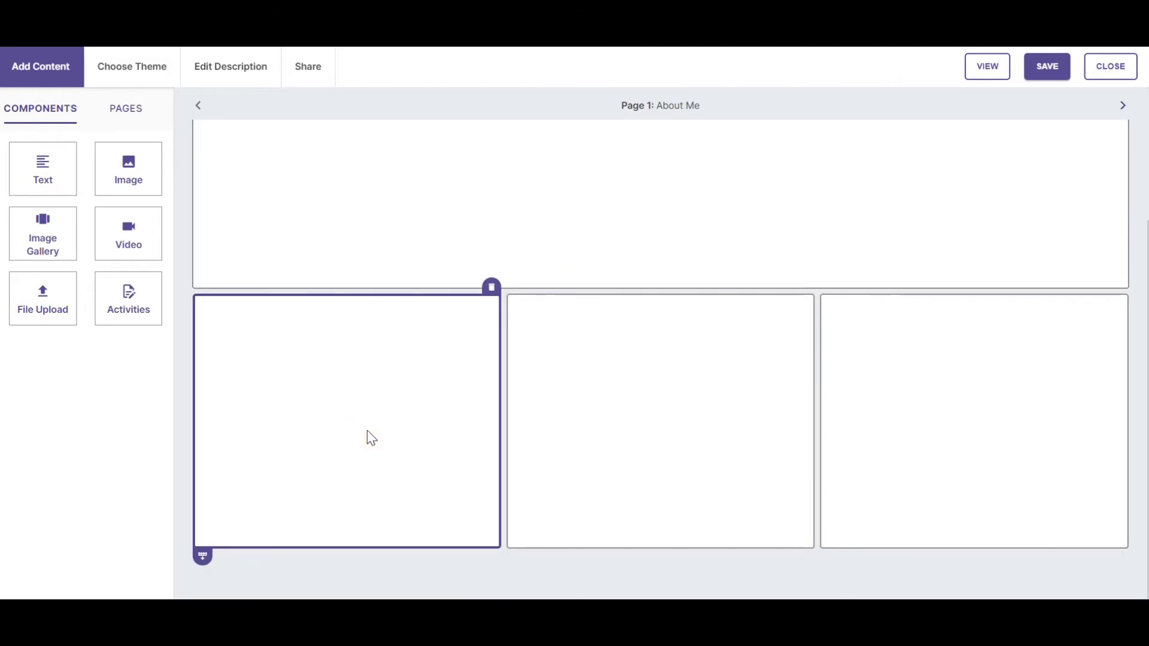
{"action": "left_click", "coordinate": [492, 290]}
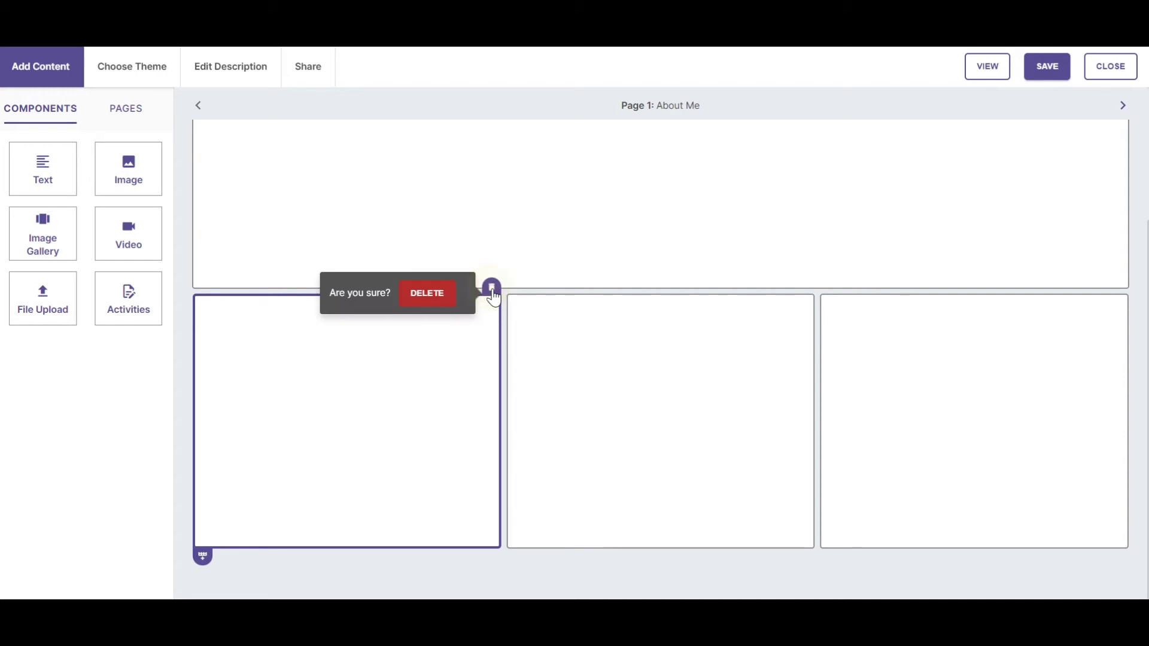
{"action": "left_click", "coordinate": [435, 300]}
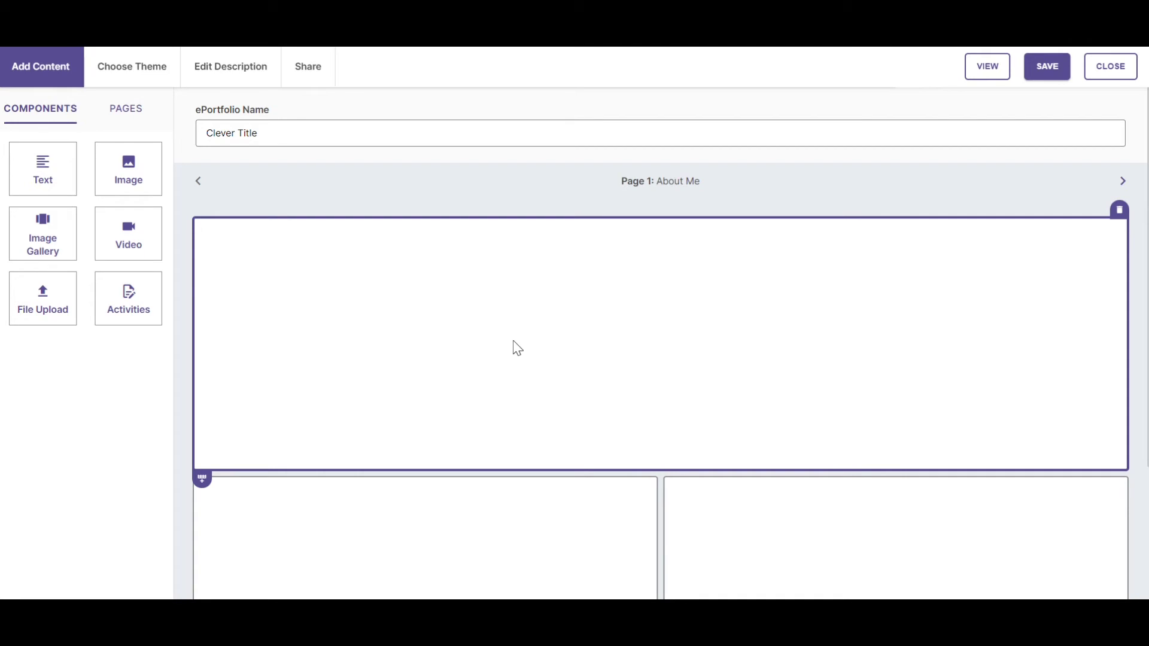
Add an unlabelled text component to the full-width section and enter "Type your text inside the text box."
{"action": "left_click", "coordinate": [59, 180]}
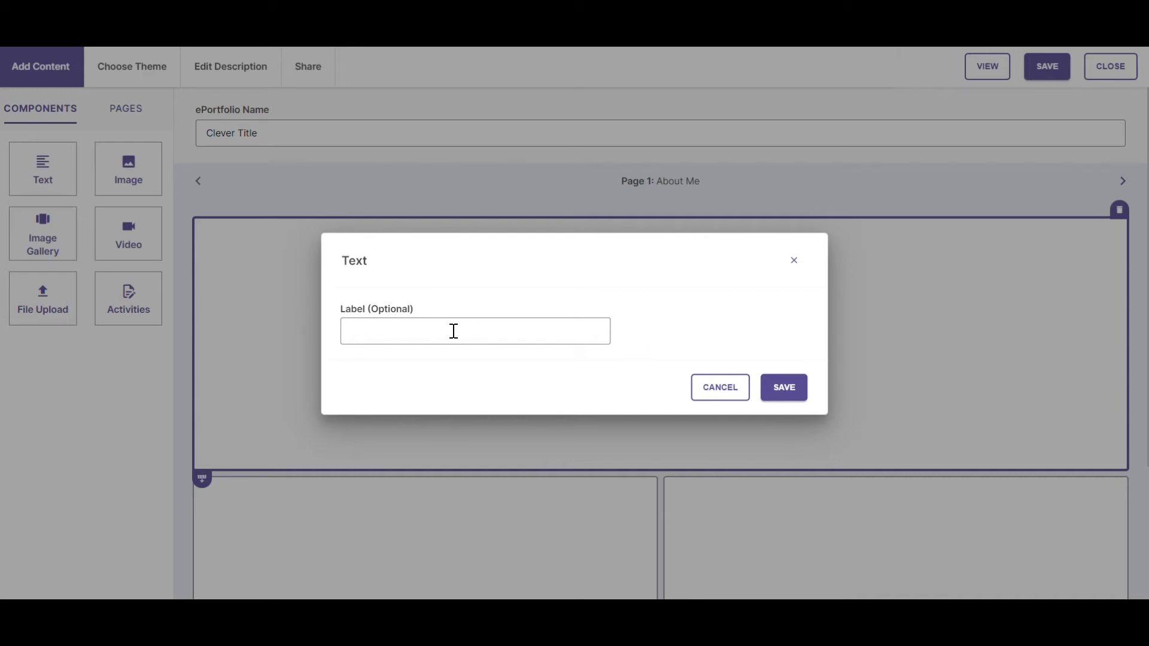
{"action": "left_click", "coordinate": [785, 395]}
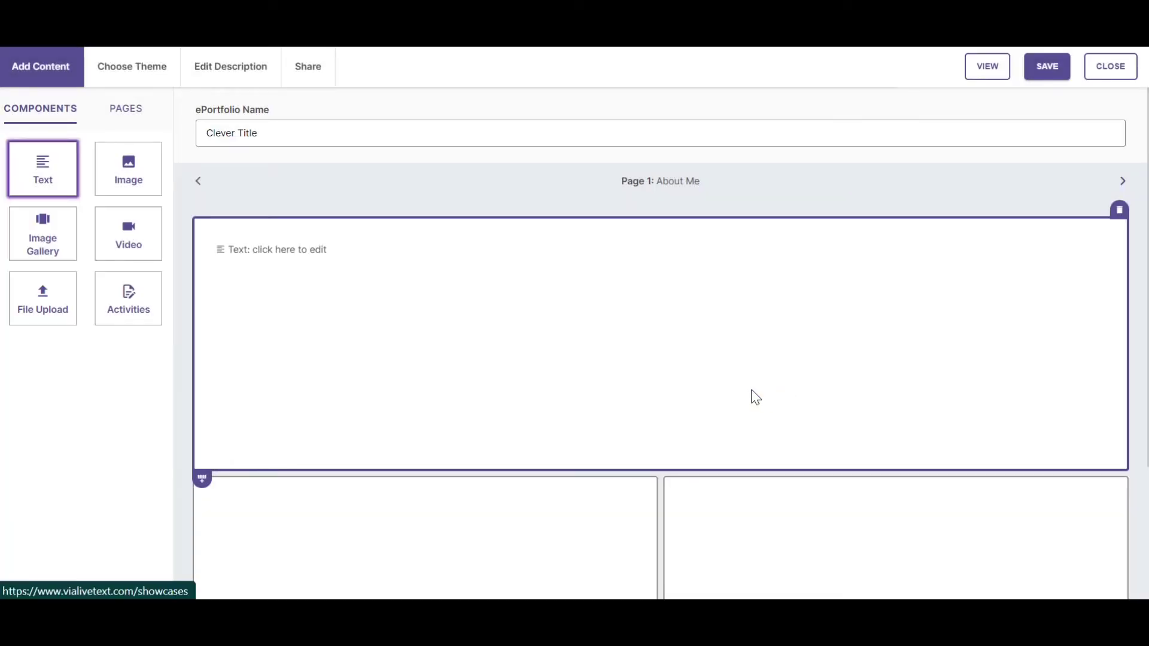
{"action": "left_click", "coordinate": [277, 256]}
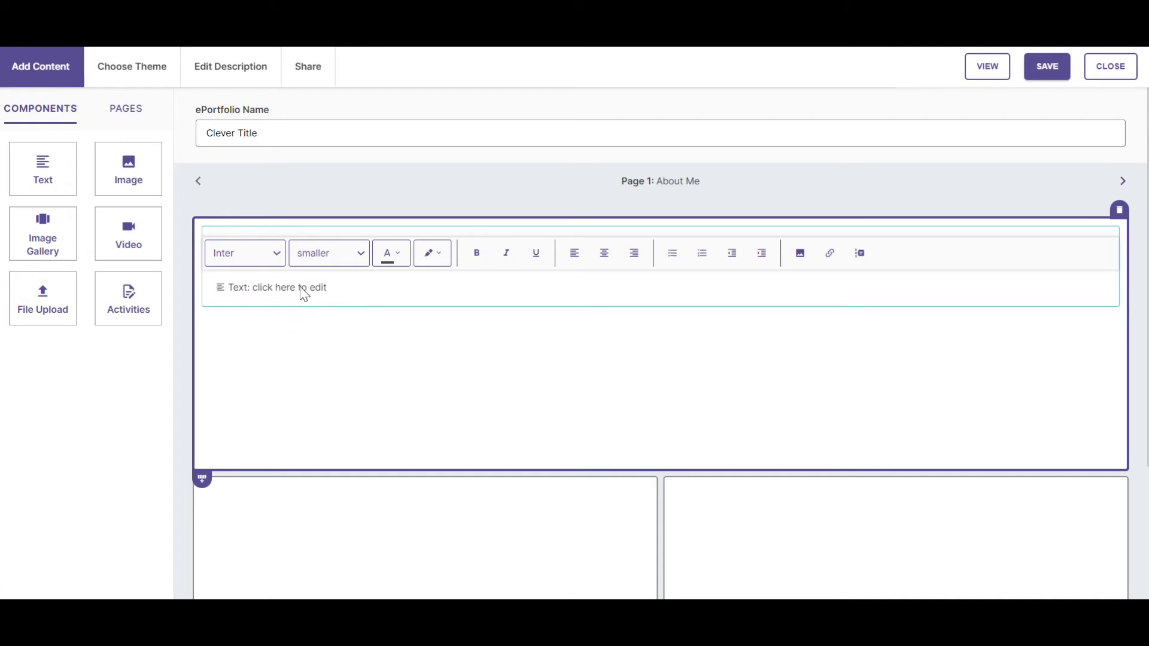
{"action": "left_click", "coordinate": [301, 286]}
{"action": "type", "text": "Type your text inside the text box."}
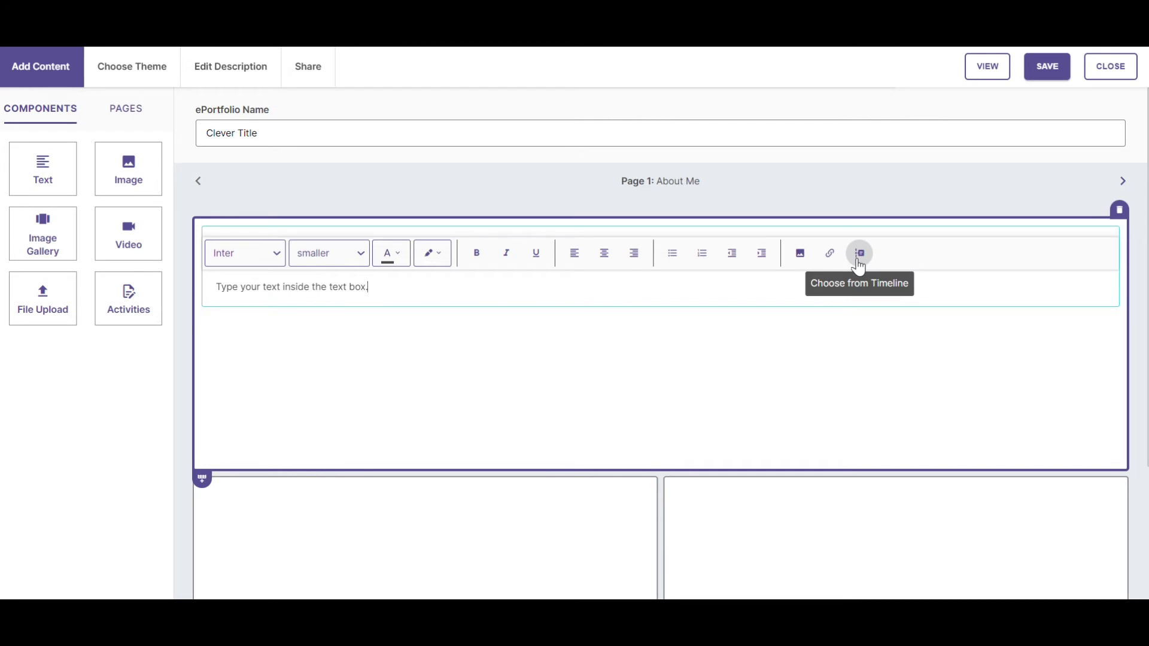
Add an image component labelled "Image 1" to the left column of the lower section and open its image chooser
{"action": "left_click", "coordinate": [591, 509]}
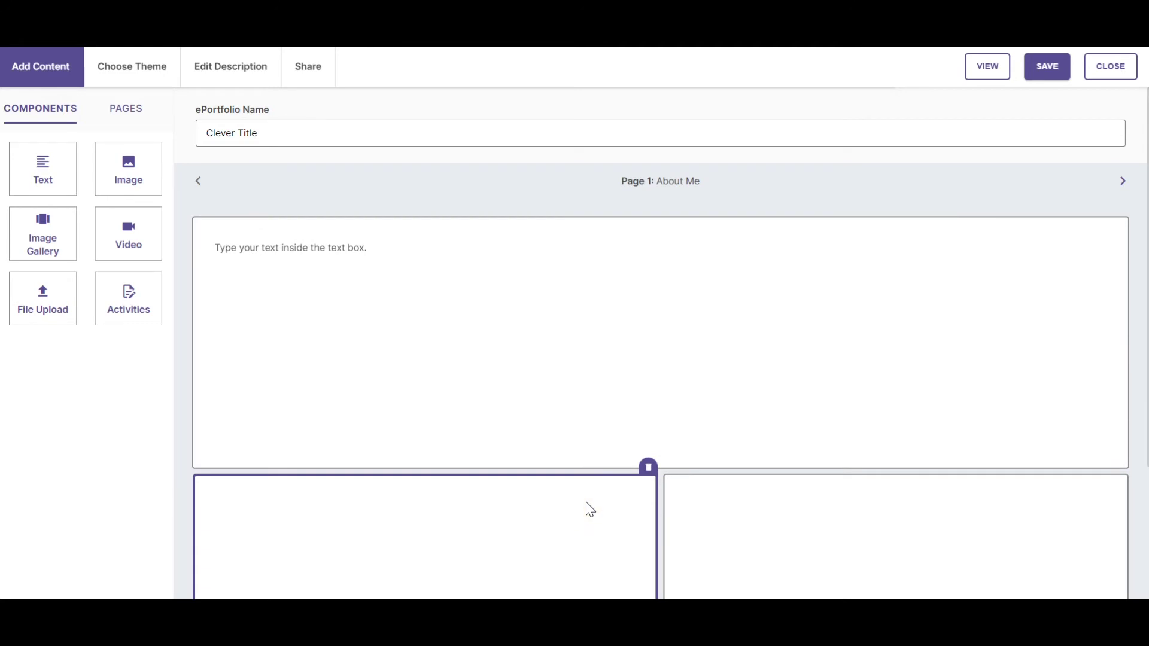
{"action": "scroll", "coordinate": [590, 509], "scroll_direction": "down", "scroll_amount": 3}
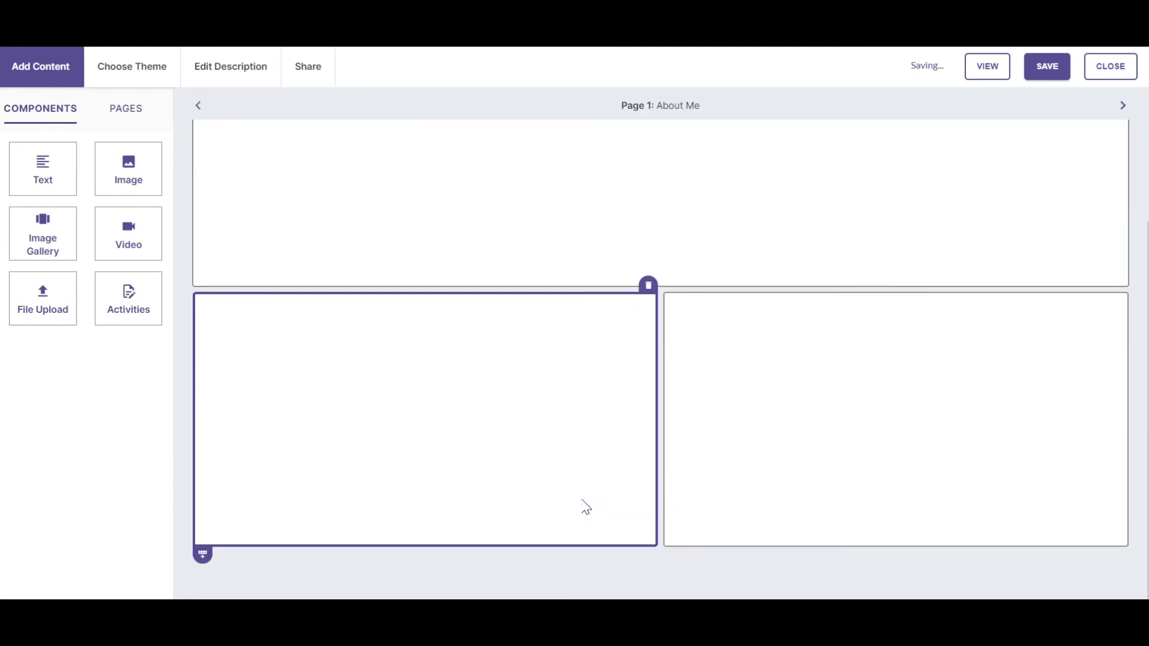
{"action": "left_click", "coordinate": [127, 186]}
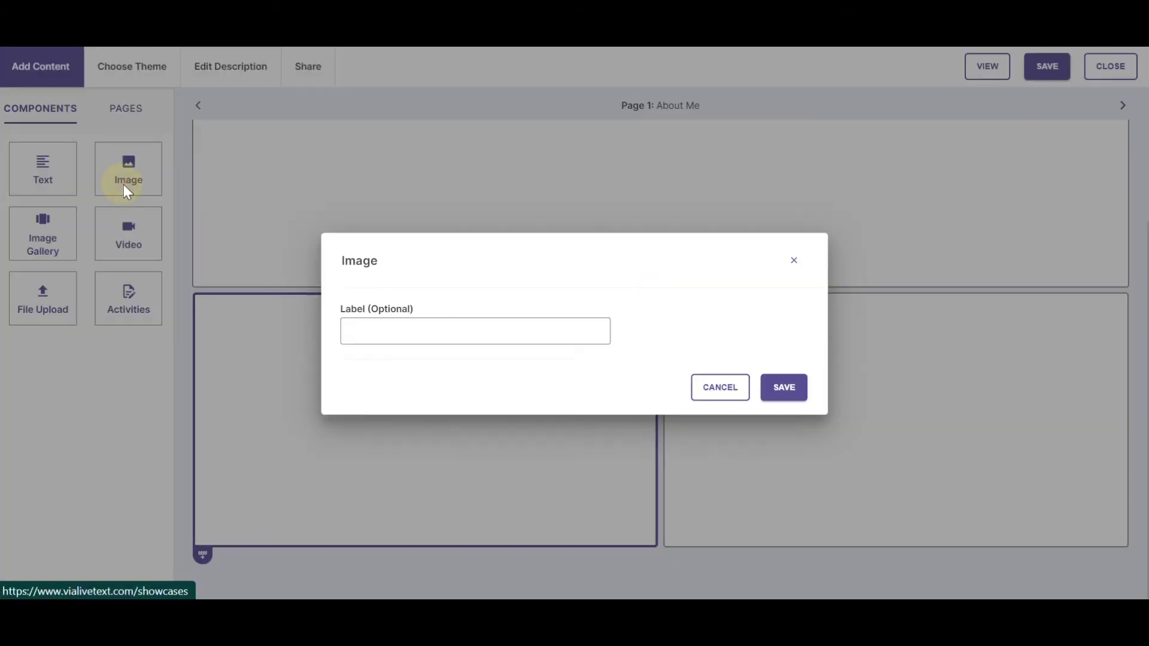
{"action": "left_click", "coordinate": [359, 329]}
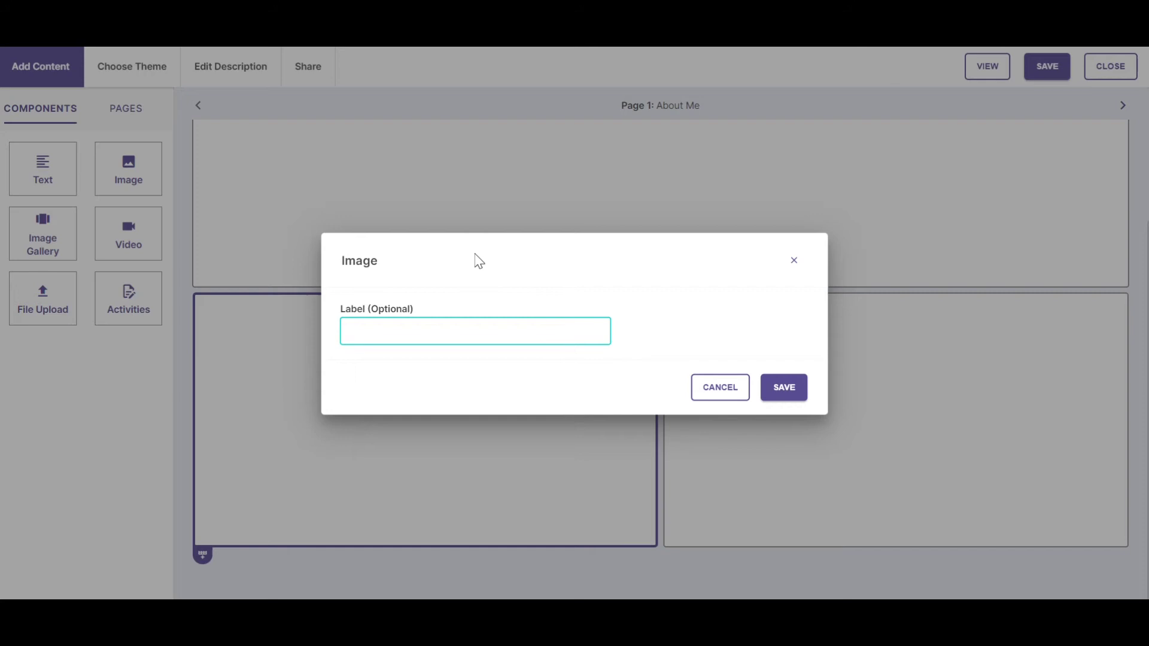
{"action": "type", "text": "Image 1"}
{"action": "left_click", "coordinate": [785, 390]}
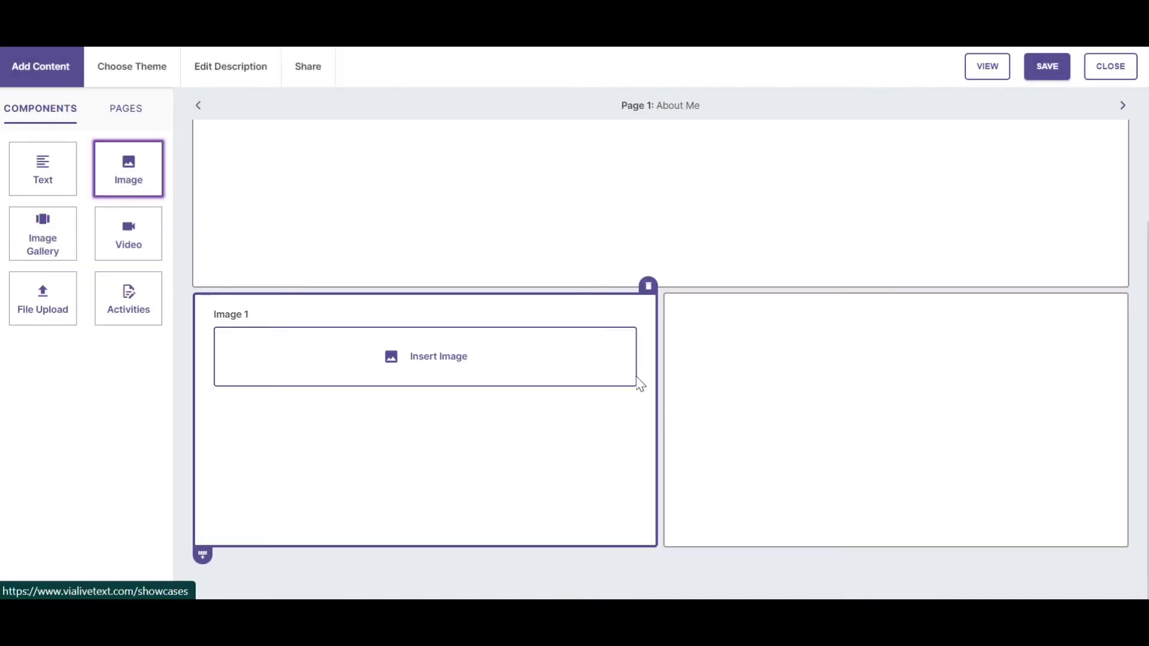
{"action": "left_click", "coordinate": [428, 364]}
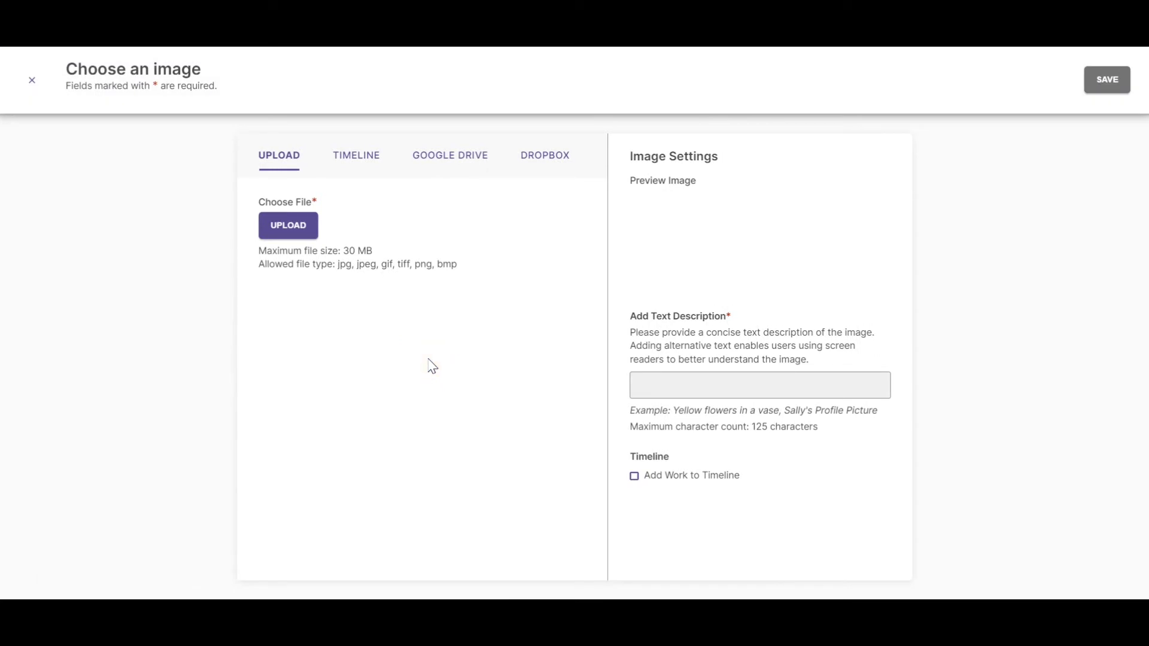
Upload IMG_3250.JPG from a Pictures subfolder, describe it as "Image of Granite Rock", and save it to the "Image 1" component
{"action": "left_click", "coordinate": [287, 231]}
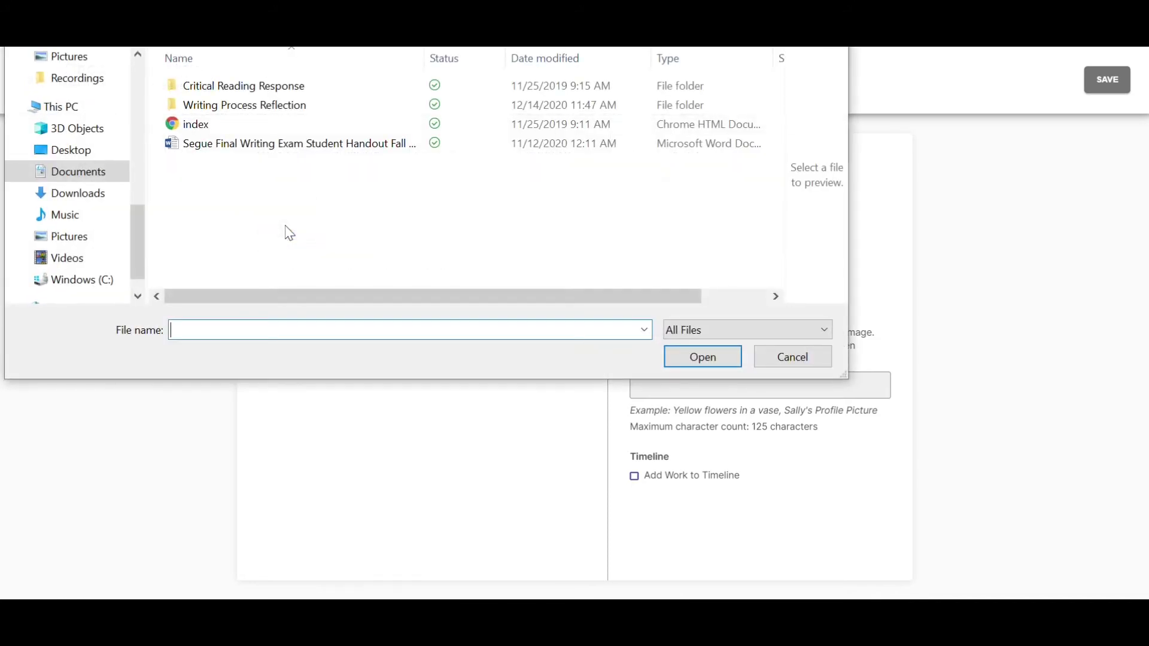
{"action": "left_click", "coordinate": [76, 237]}
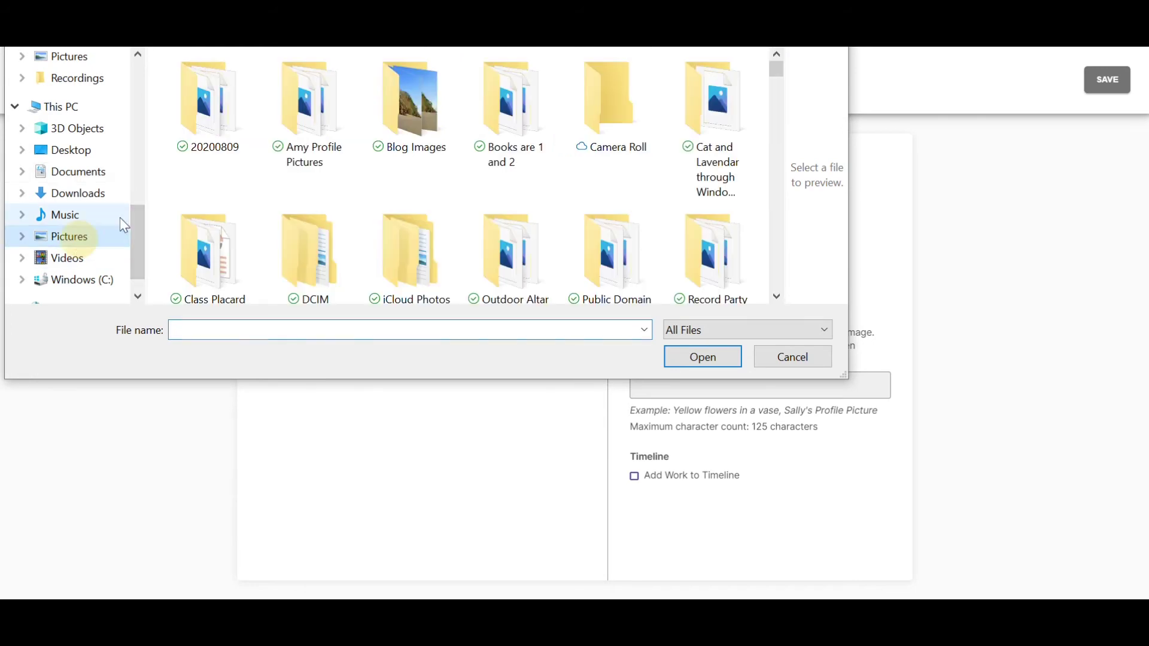
{"action": "double_click", "coordinate": [196, 135]}
{"action": "double_click", "coordinate": [191, 127]}
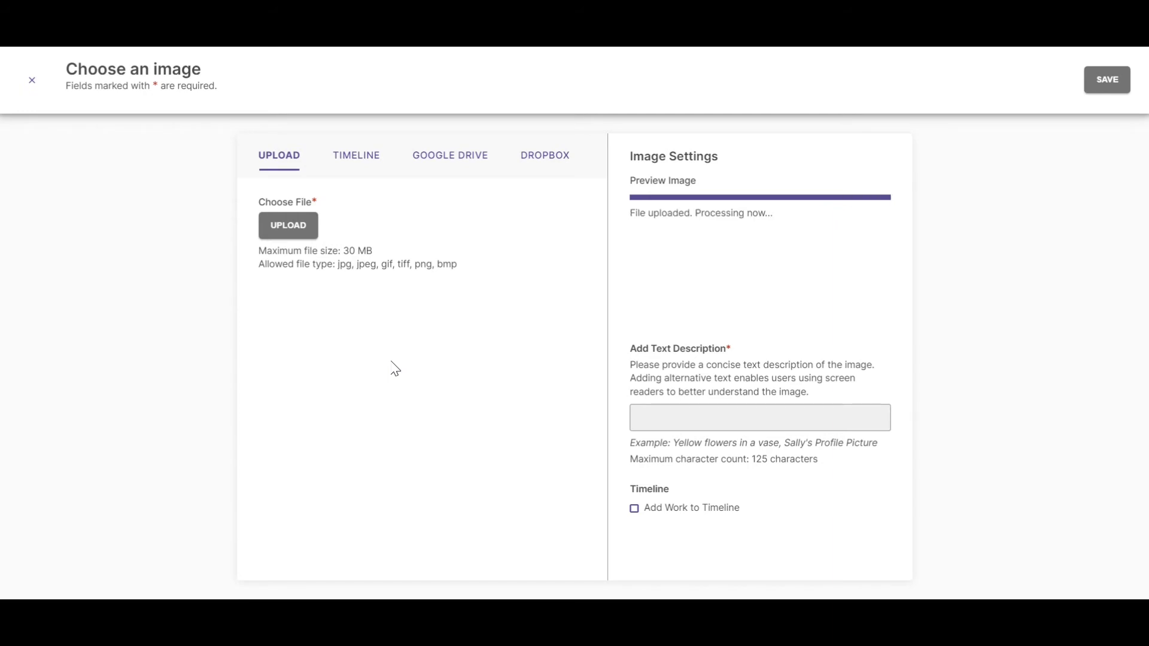
{"action": "left_click", "coordinate": [657, 405]}
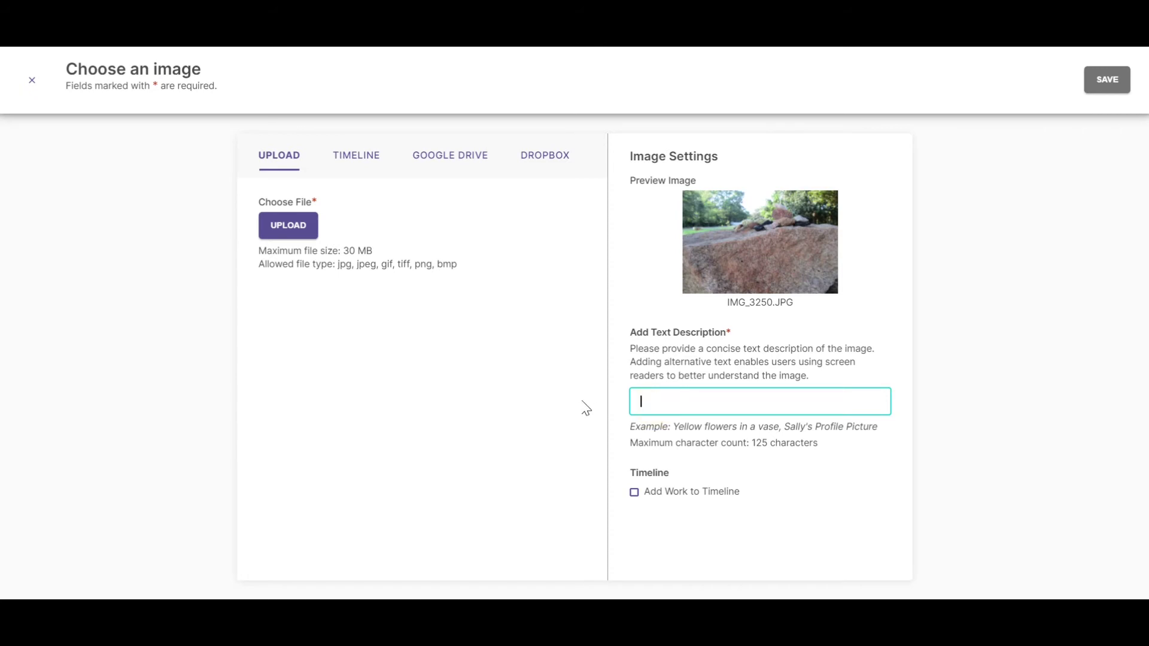
{"action": "type", "text": "Image o"}
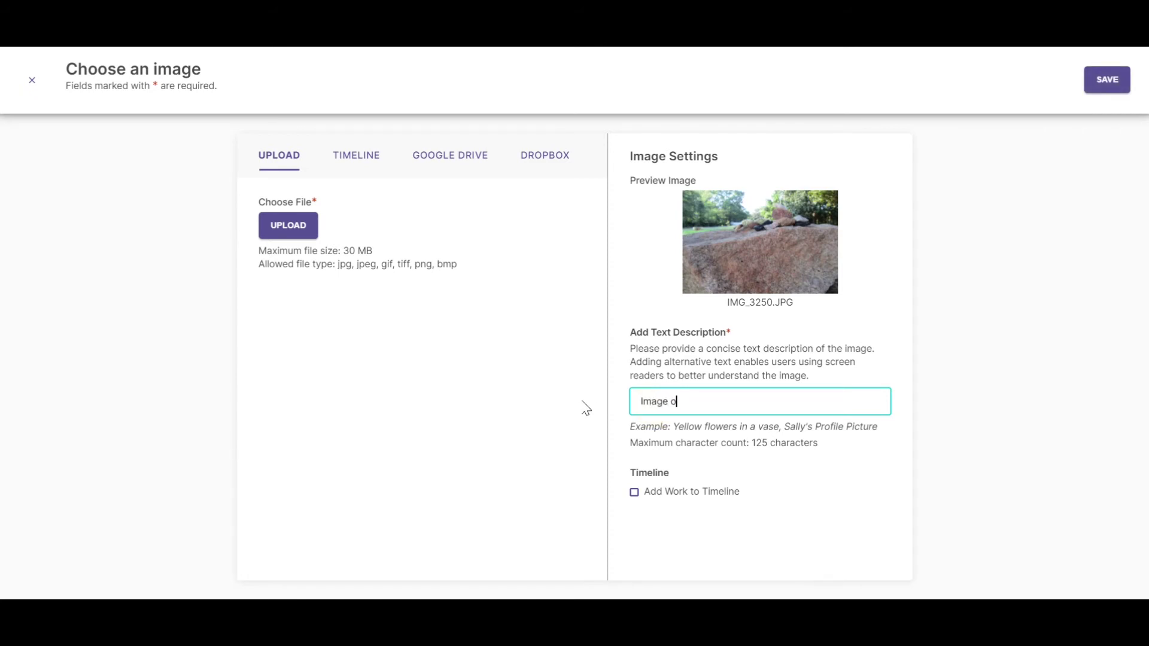
{"action": "type", "text": "f Granite Rock"}
{"action": "left_click", "coordinate": [1104, 83]}
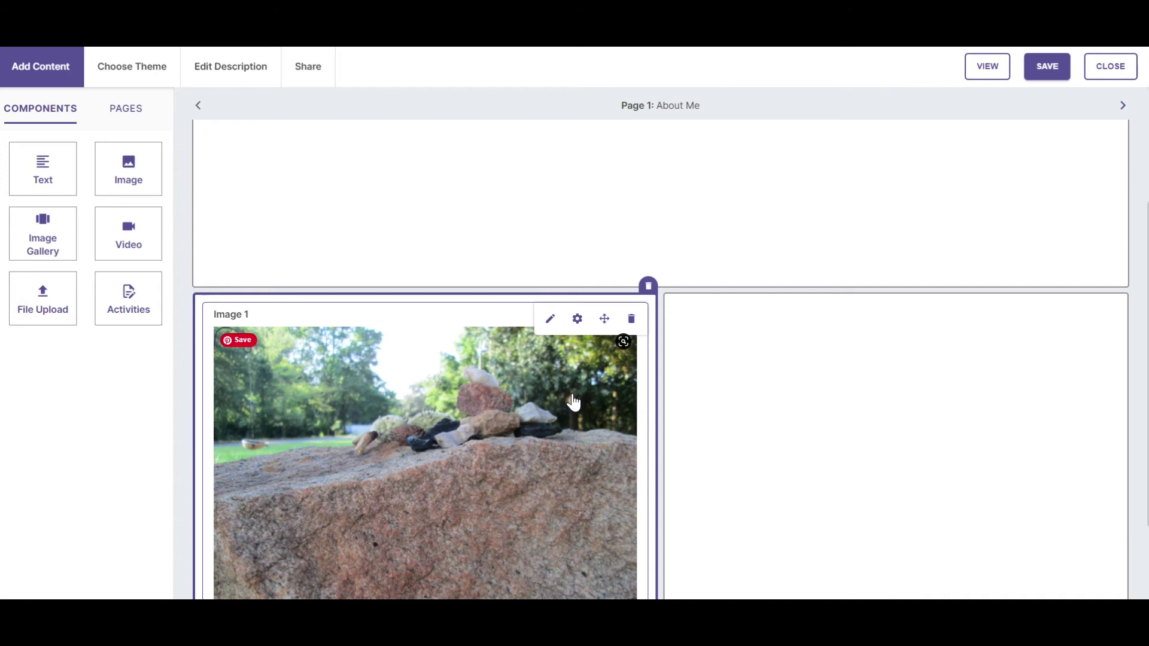
Add an unlabelled text component beneath "Image 1" in the same column and enter "Granite Rock"
{"action": "scroll", "coordinate": [573, 403], "scroll_direction": "down", "scroll_amount": 2}
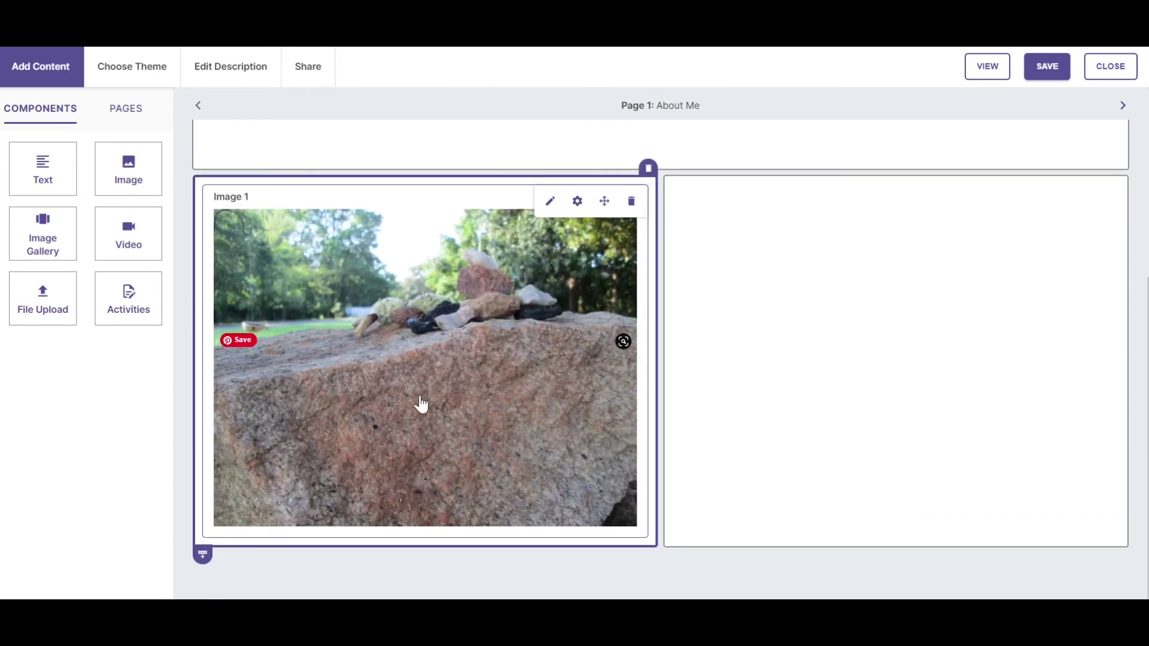
{"action": "left_click", "coordinate": [50, 185]}
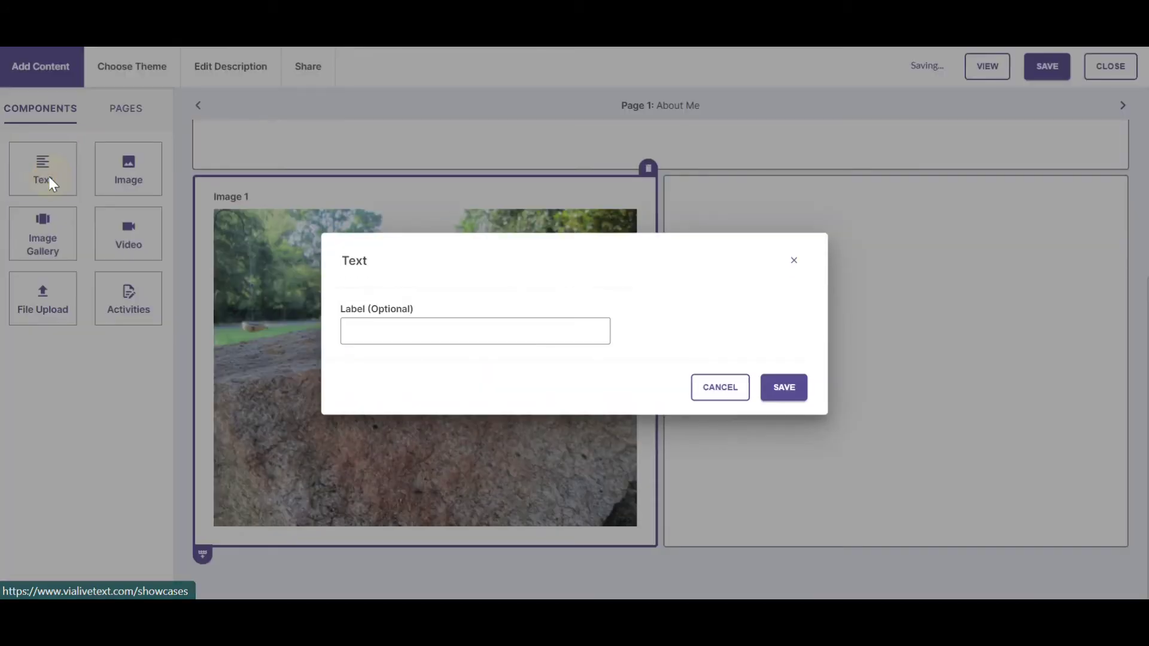
{"action": "left_click", "coordinate": [796, 392]}
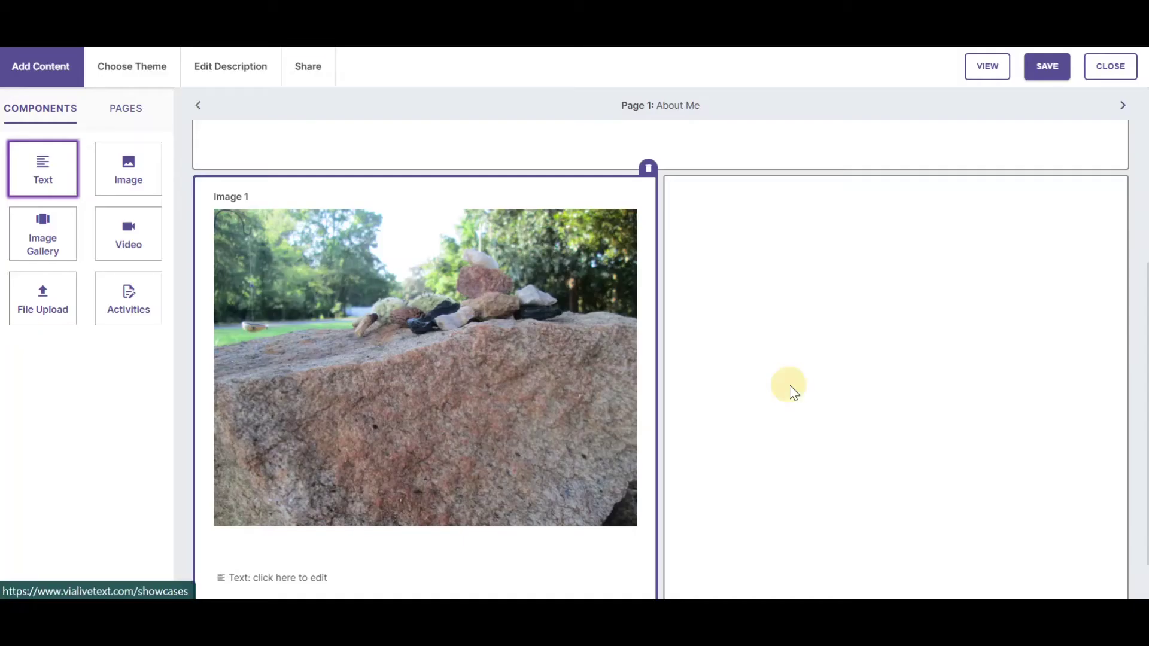
{"action": "left_click", "coordinate": [318, 586]}
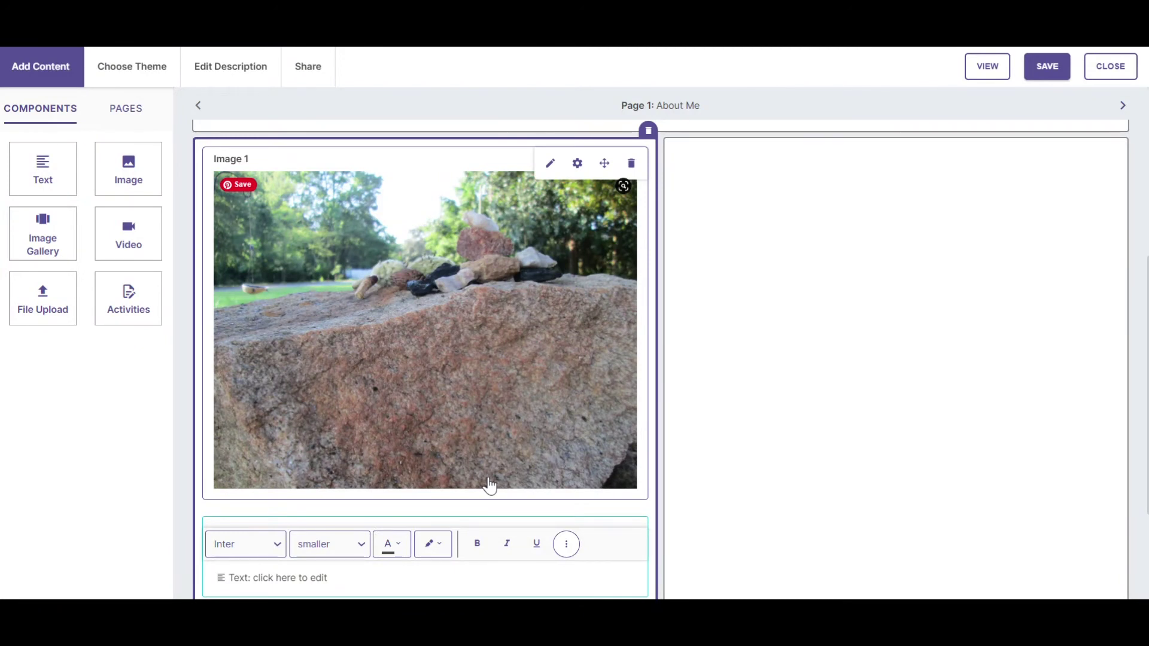
{"action": "type", "text": "Granite Rock"}
{"action": "scroll", "coordinate": [490, 485], "scroll_direction": "down", "scroll_amount": 3}
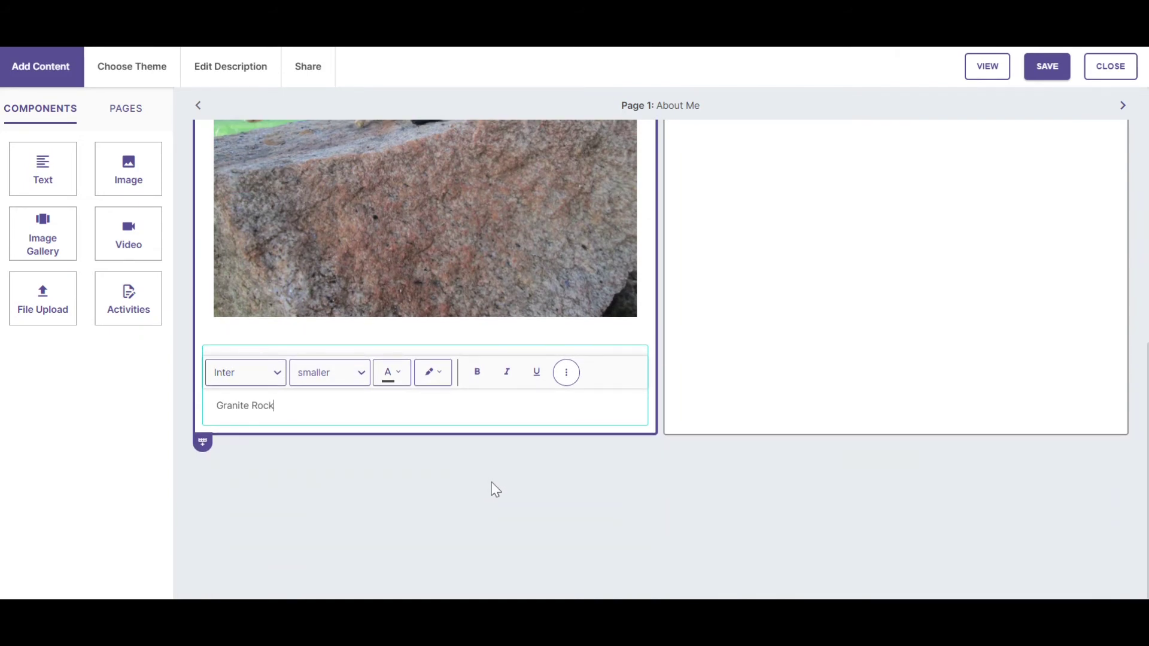
Add an unlabelled image gallery to the empty column beside "Image 1" and open its image chooser
{"action": "left_click", "coordinate": [791, 362]}
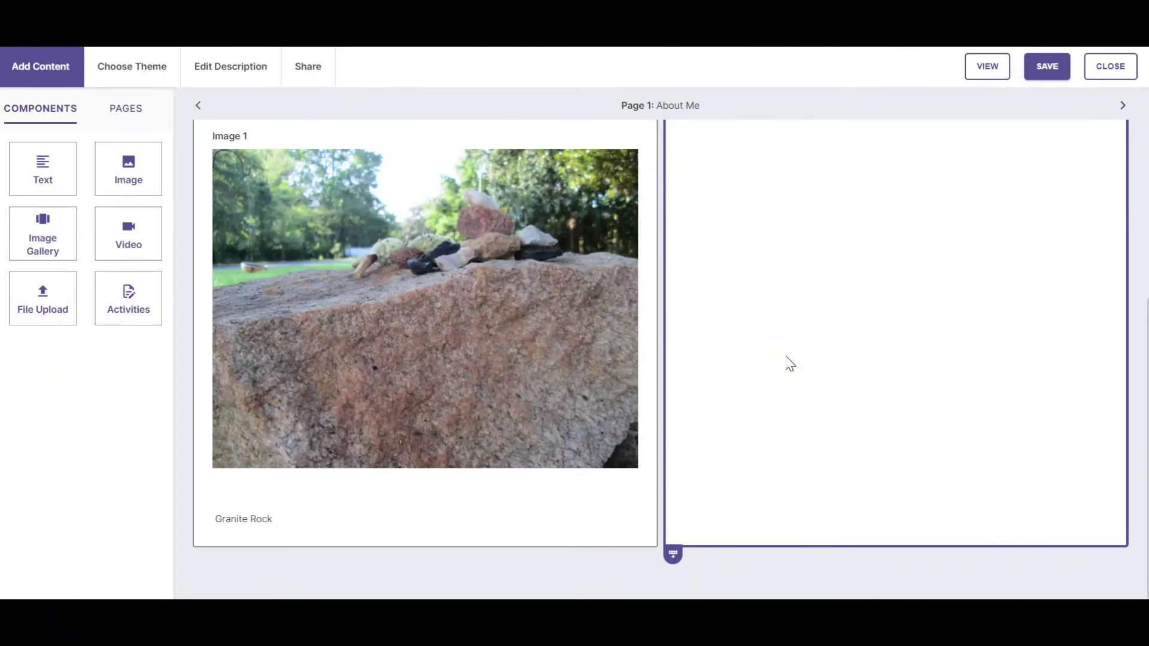
{"action": "mouse_move", "coordinate": [593, 399]}
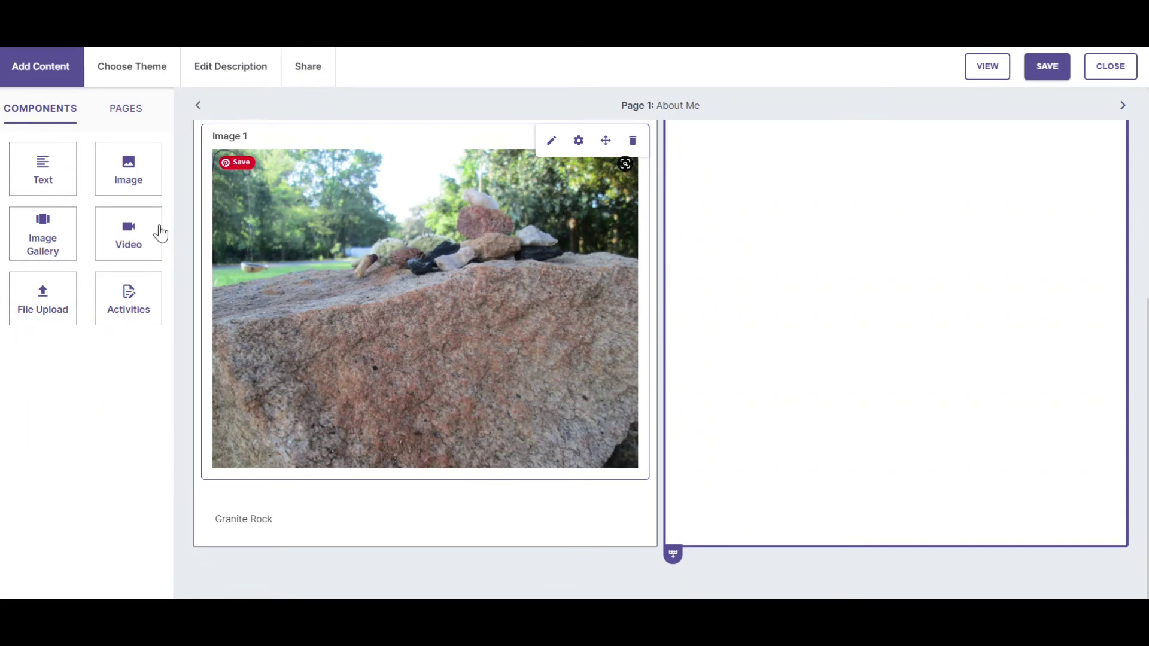
{"action": "left_click", "coordinate": [44, 233]}
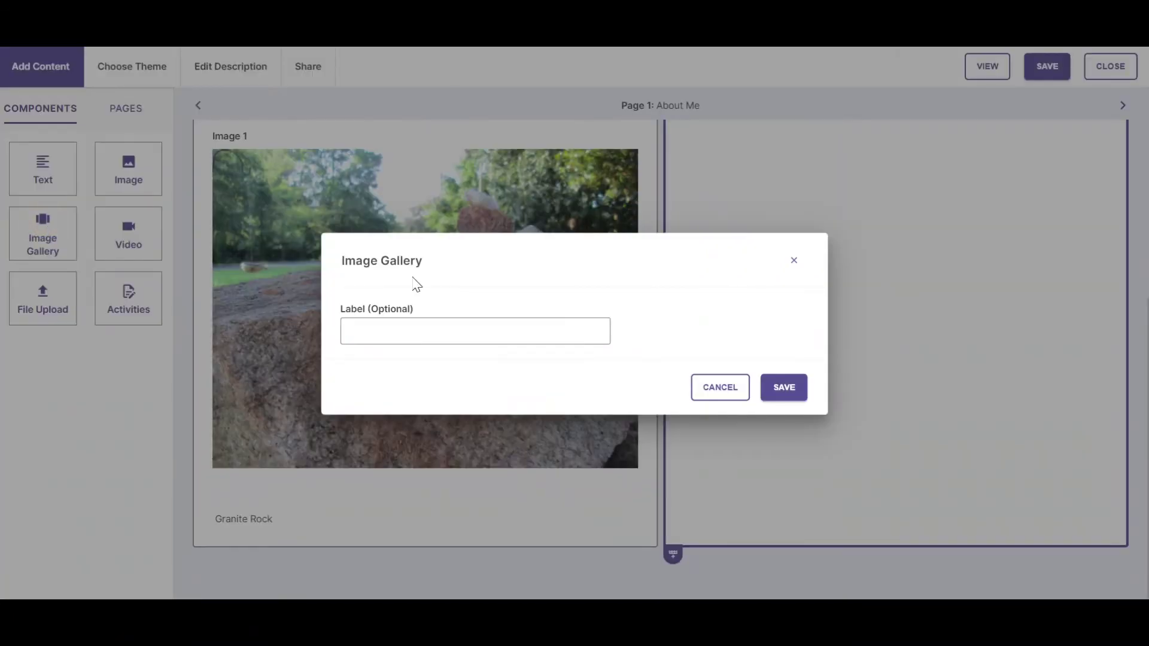
{"action": "left_click", "coordinate": [777, 389]}
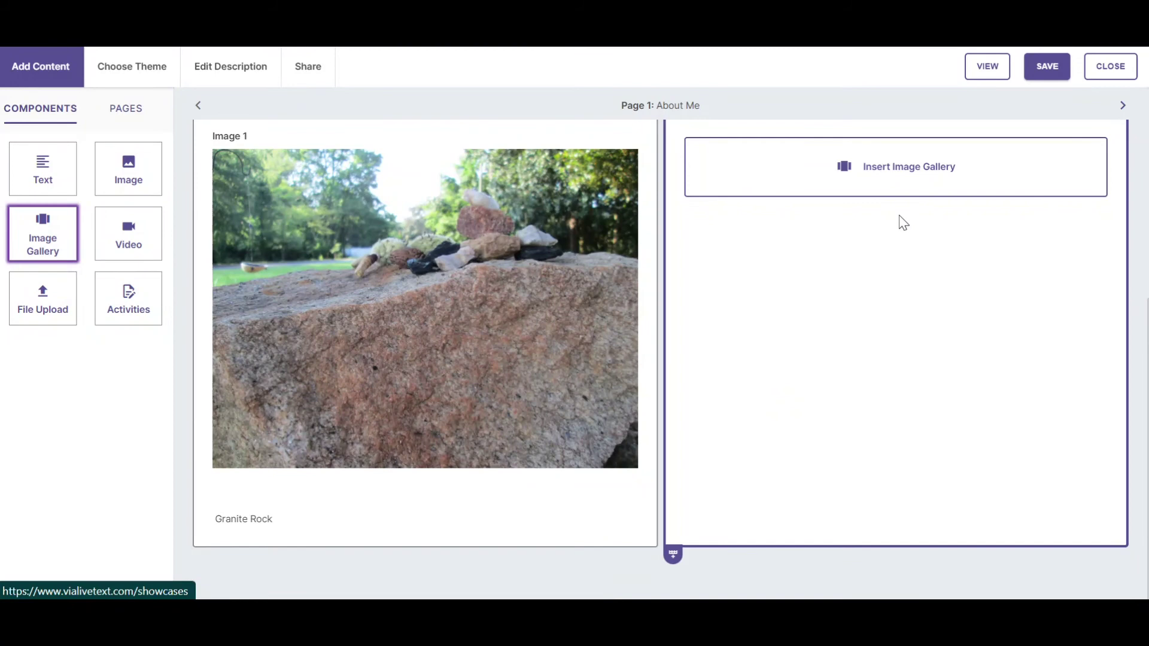
{"action": "left_click", "coordinate": [917, 171]}
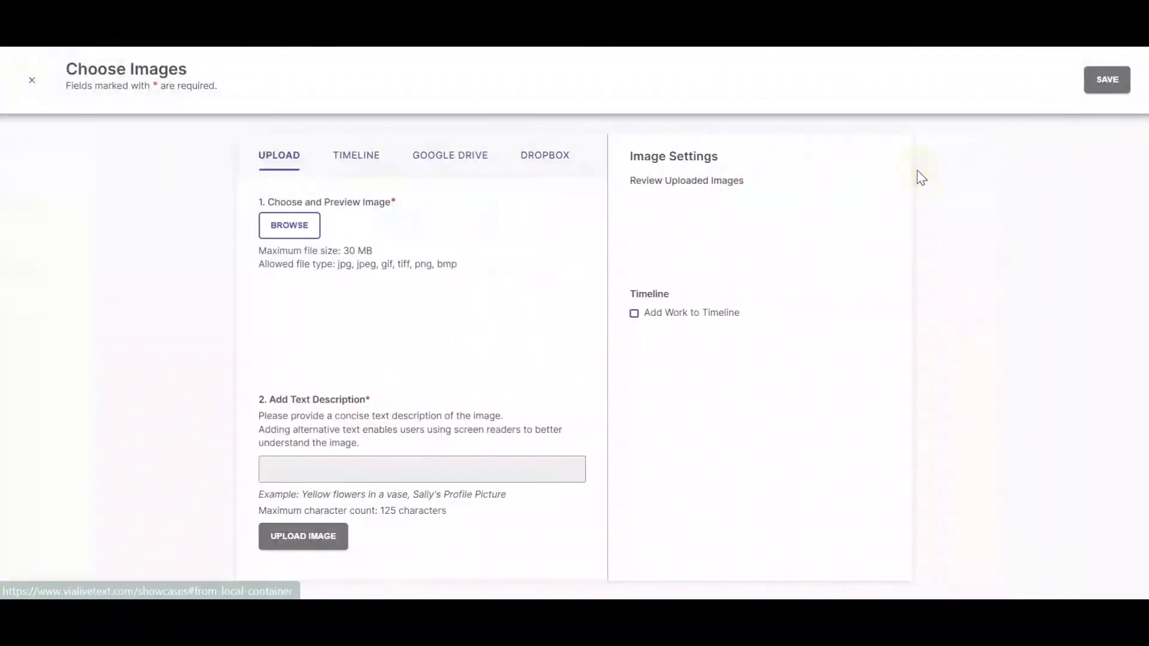
Upload IMG_3257 to the gallery with the text description "Granite Rock 1"
{"action": "left_click", "coordinate": [281, 227]}
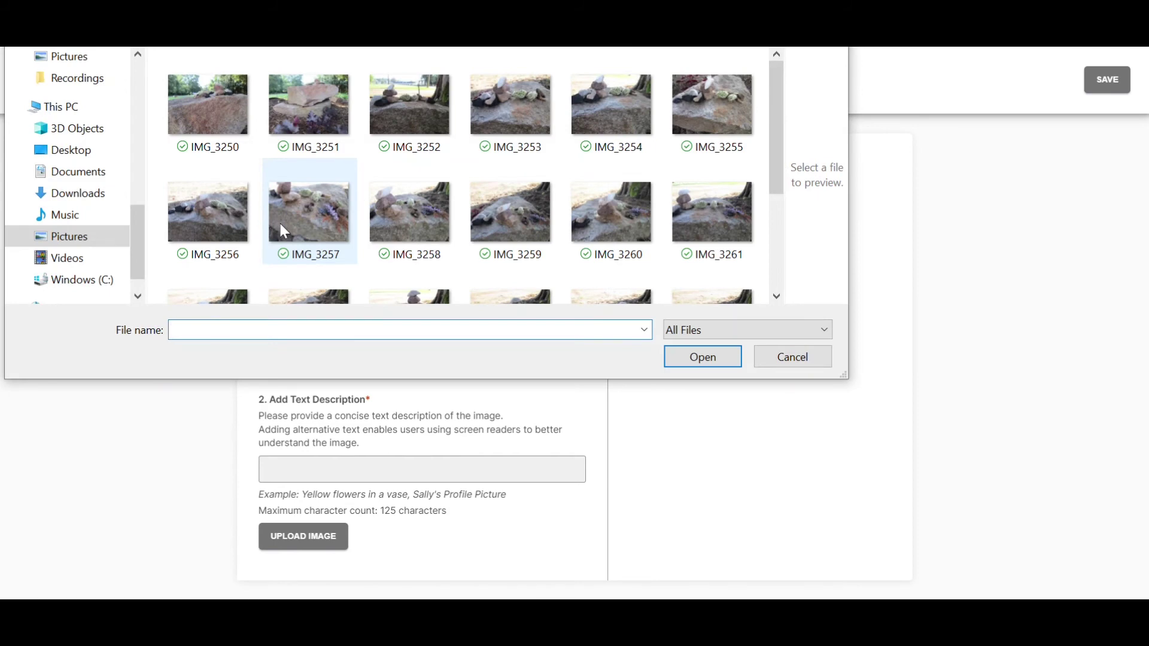
{"action": "double_click", "coordinate": [296, 217]}
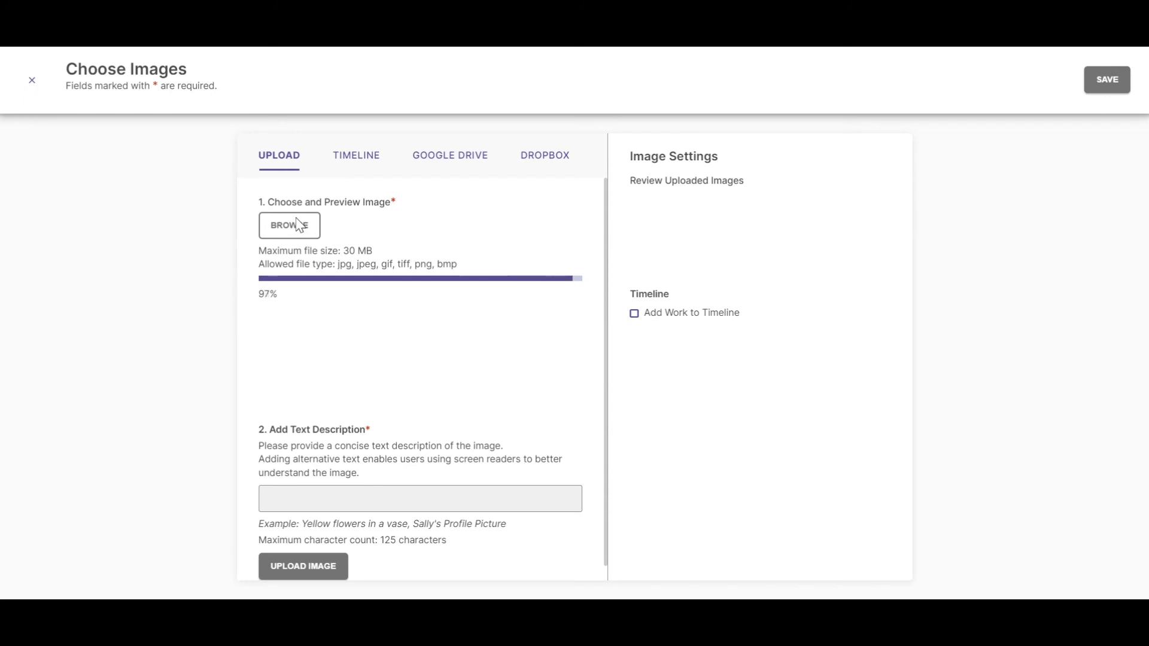
{"action": "left_click", "coordinate": [297, 469]}
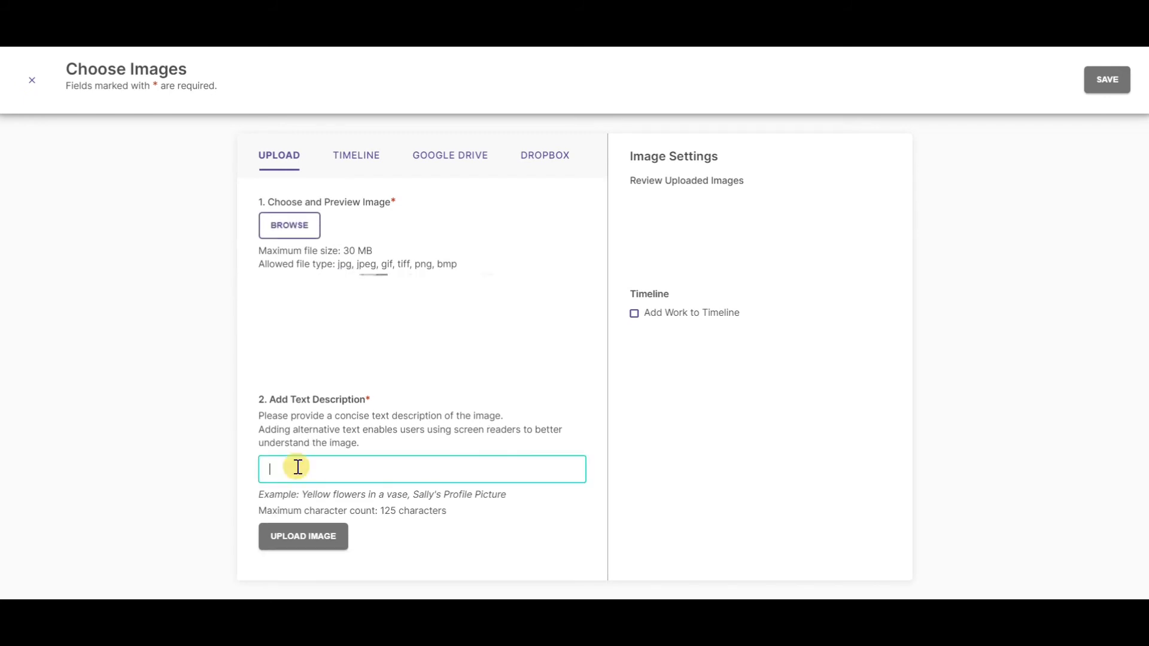
{"action": "type", "text": "Granit"}
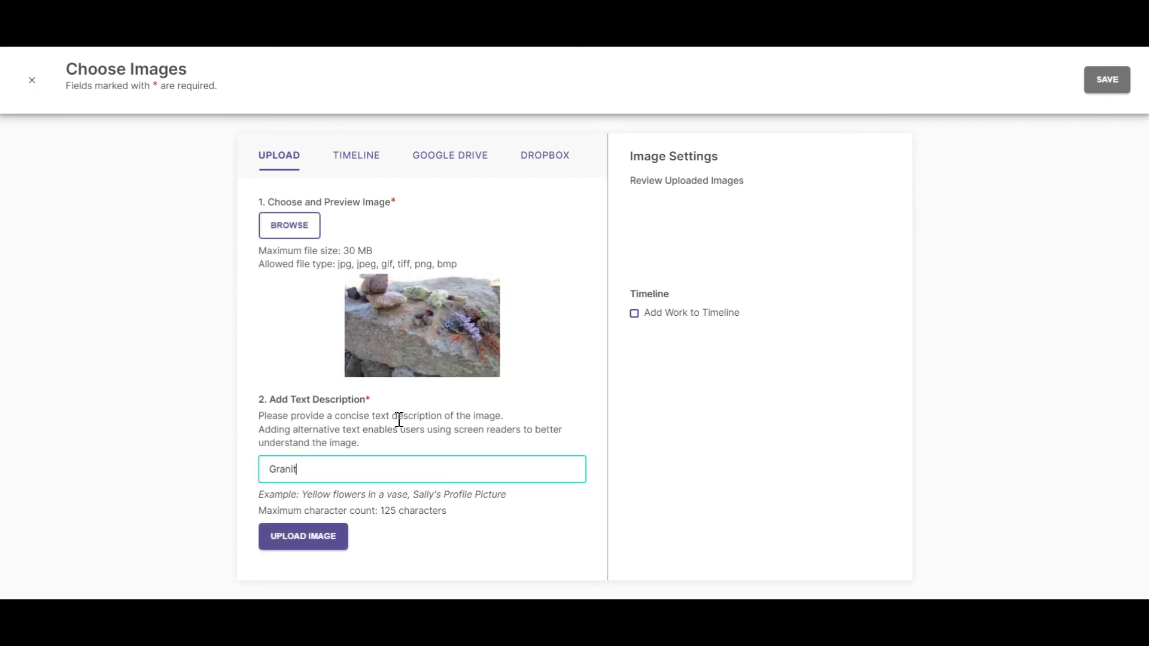
{"action": "type", "text": "e Rock 1"}
{"action": "left_click", "coordinate": [335, 536]}
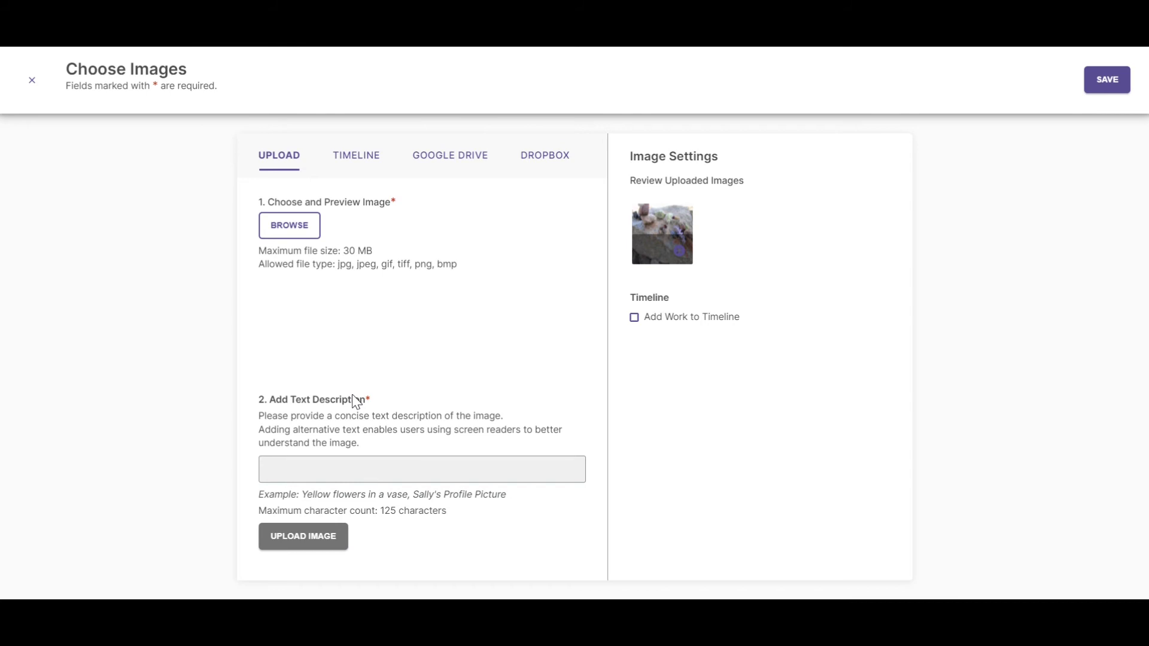
Upload a second rock photo to the gallery with the text description "Granite Rock 2" and save the gallery
{"action": "left_click", "coordinate": [295, 231]}
{"action": "left_click", "coordinate": [601, 231]}
{"action": "double_click", "coordinate": [601, 231]}
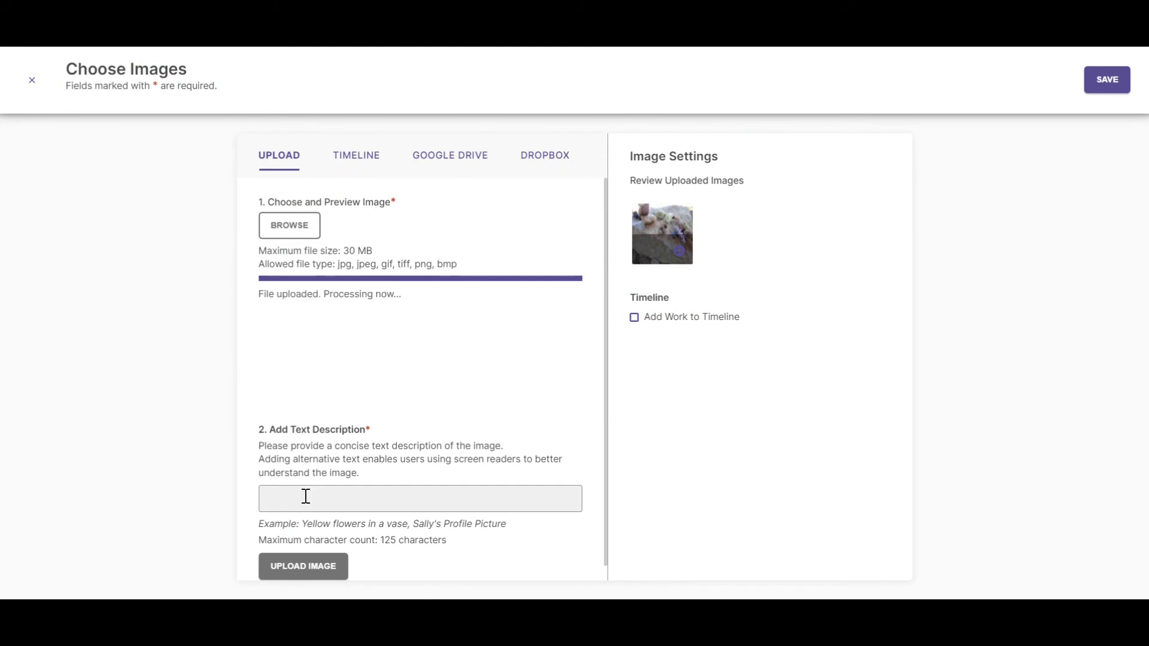
{"action": "left_click", "coordinate": [296, 469]}
{"action": "type", "text": "Granite Rock "}
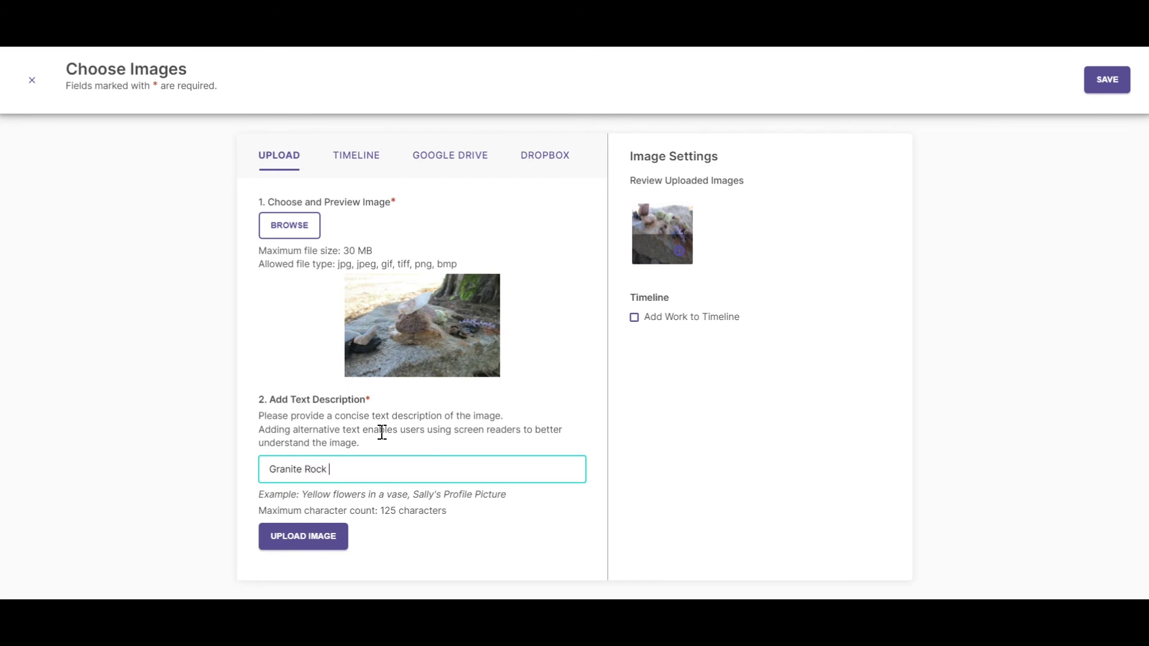
{"action": "type", "text": "2"}
{"action": "left_click", "coordinate": [311, 541]}
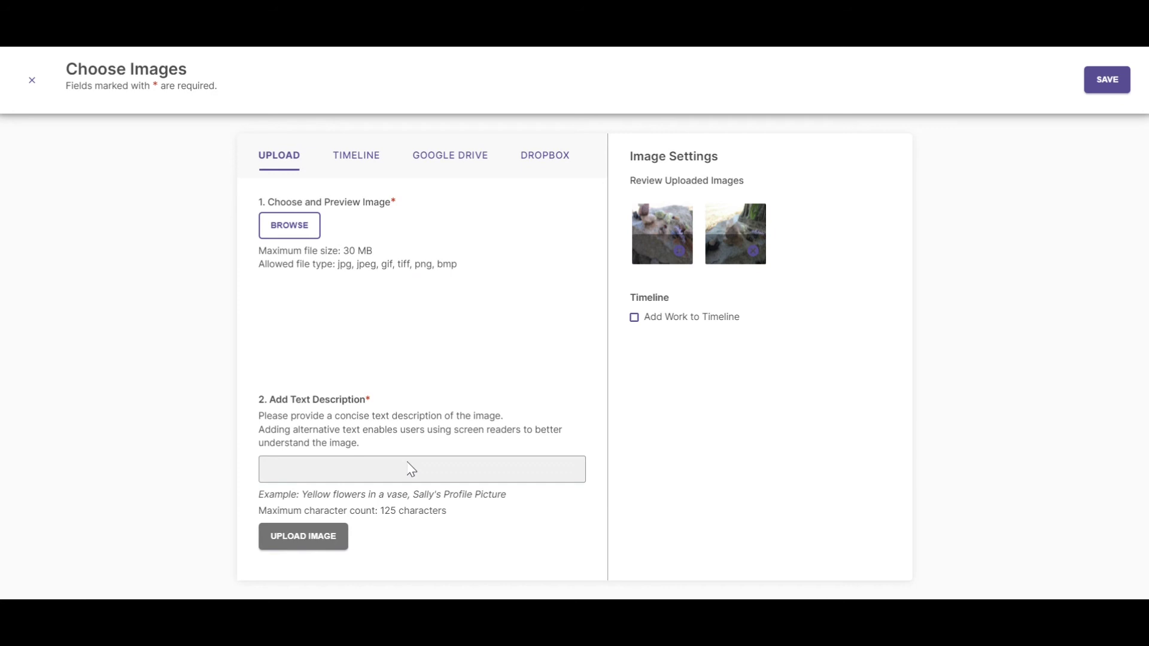
{"action": "left_click", "coordinate": [1111, 84]}
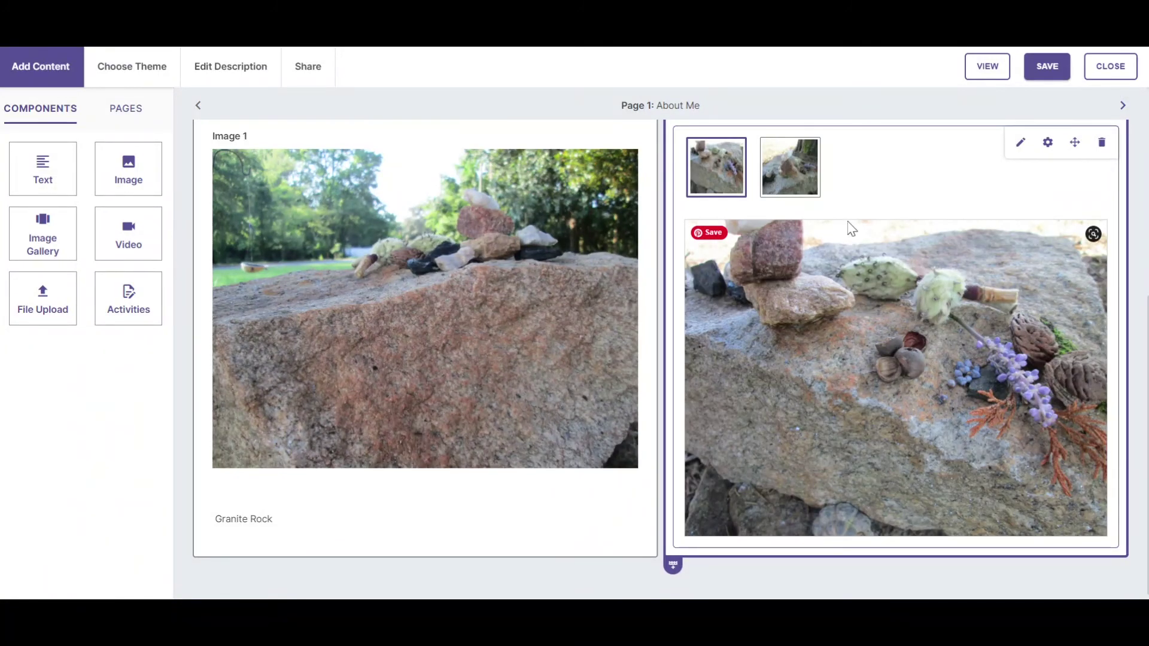
Switch between the two gallery thumbnails to view each image enlarged
{"action": "left_click", "coordinate": [799, 188]}
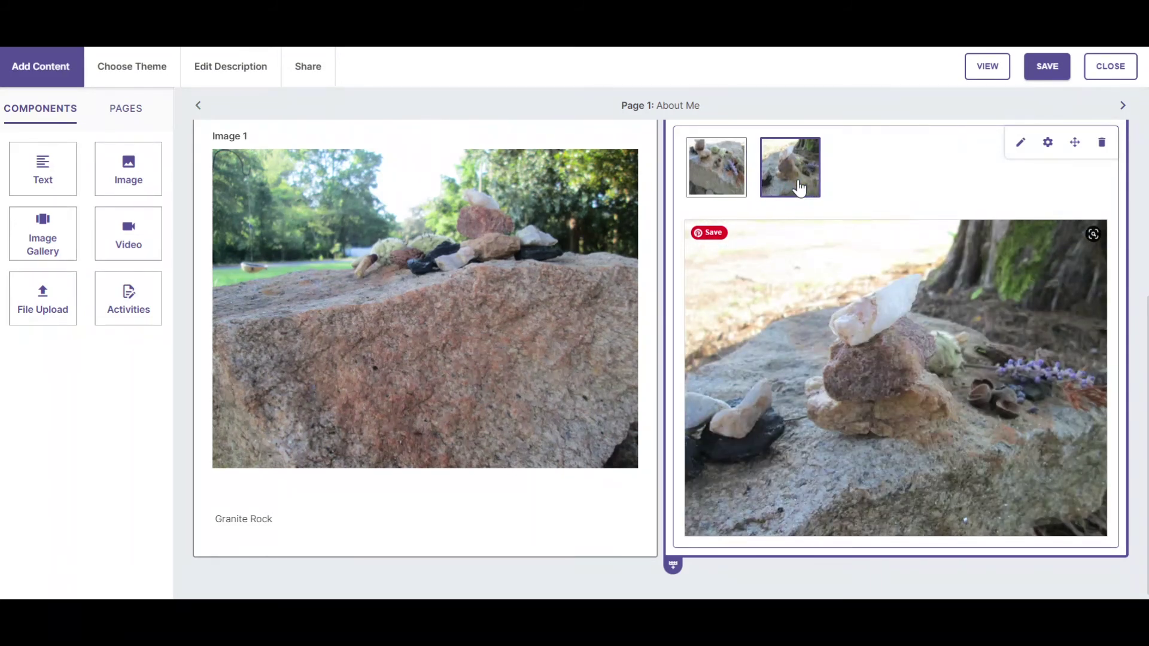
{"action": "left_click", "coordinate": [736, 178]}
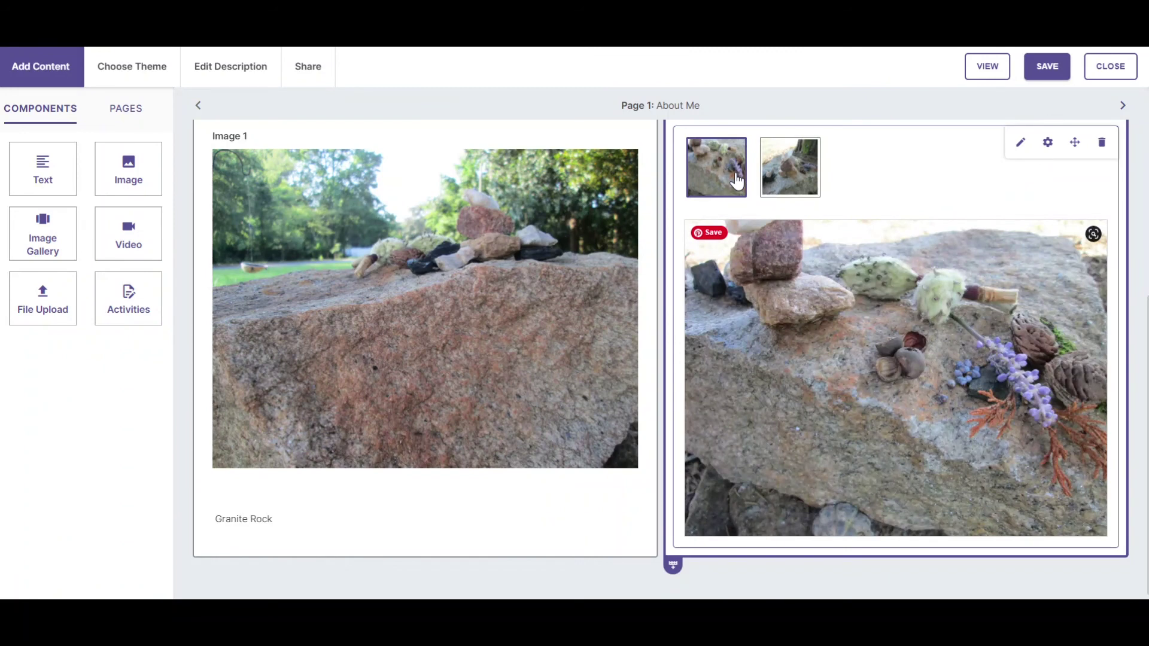
{"action": "left_click", "coordinate": [789, 174]}
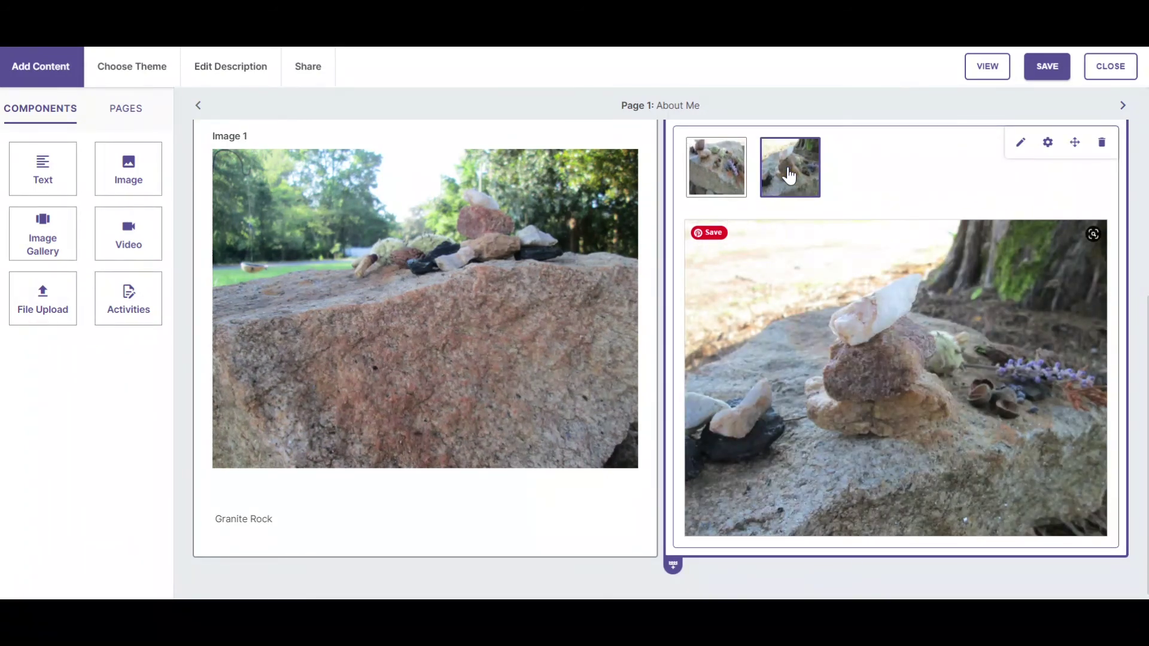
Add a two-column 50/50 section below the image and gallery section on the "About Me" page
{"action": "scroll", "coordinate": [600, 390], "scroll_direction": "down", "scroll_amount": 1}
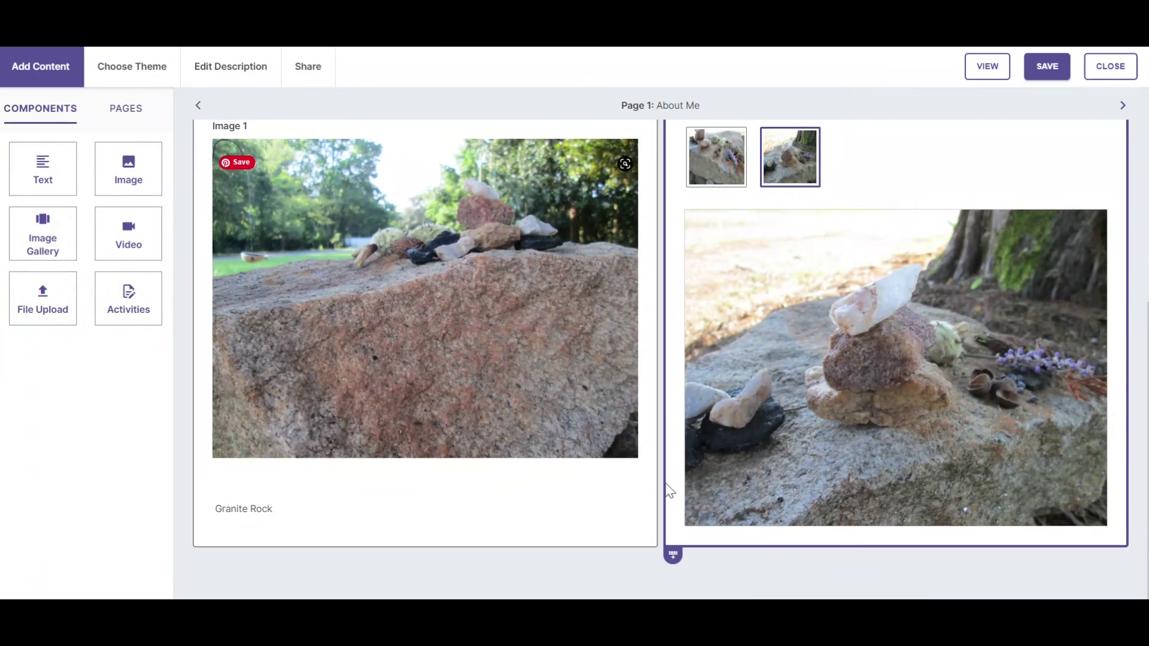
{"action": "left_click", "coordinate": [673, 554]}
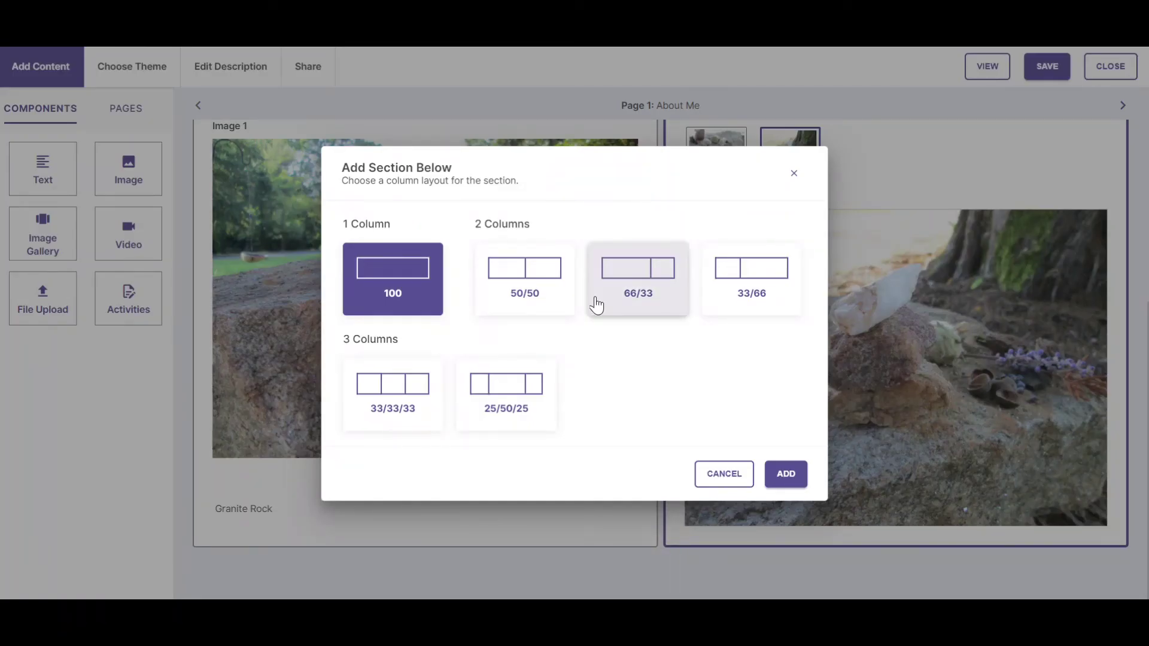
{"action": "left_click", "coordinate": [546, 287]}
{"action": "left_click", "coordinate": [786, 474]}
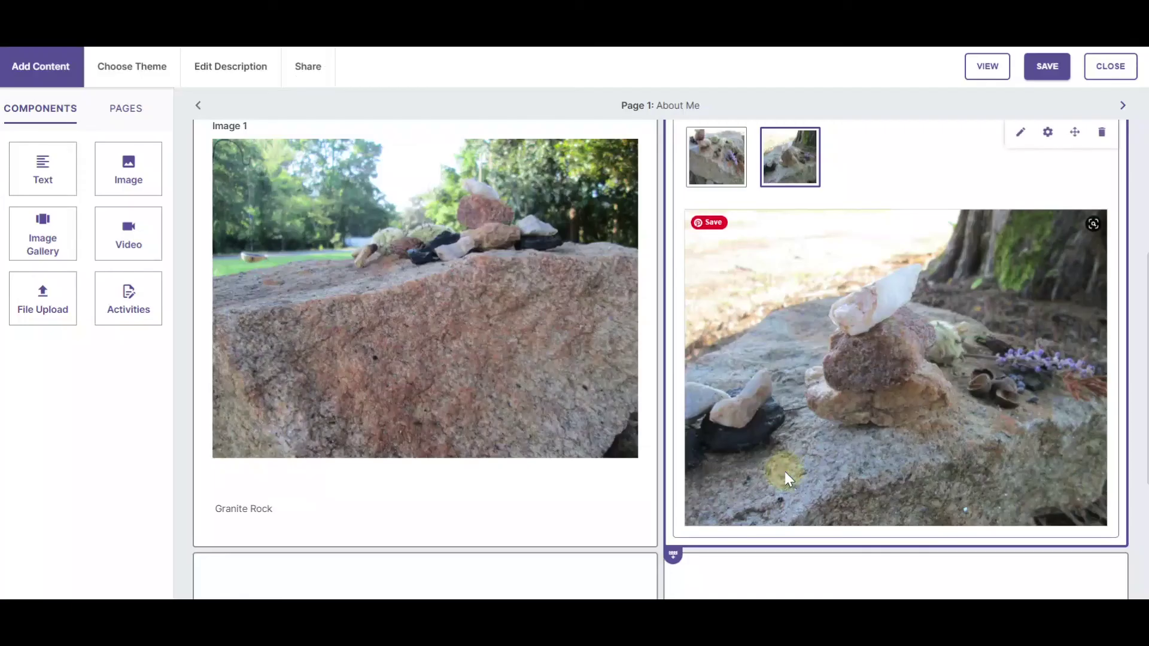
Add a video component labelled "Video 1" to the first column of the new 50/50 section
{"action": "scroll", "coordinate": [772, 419], "scroll_direction": "down", "scroll_amount": 4}
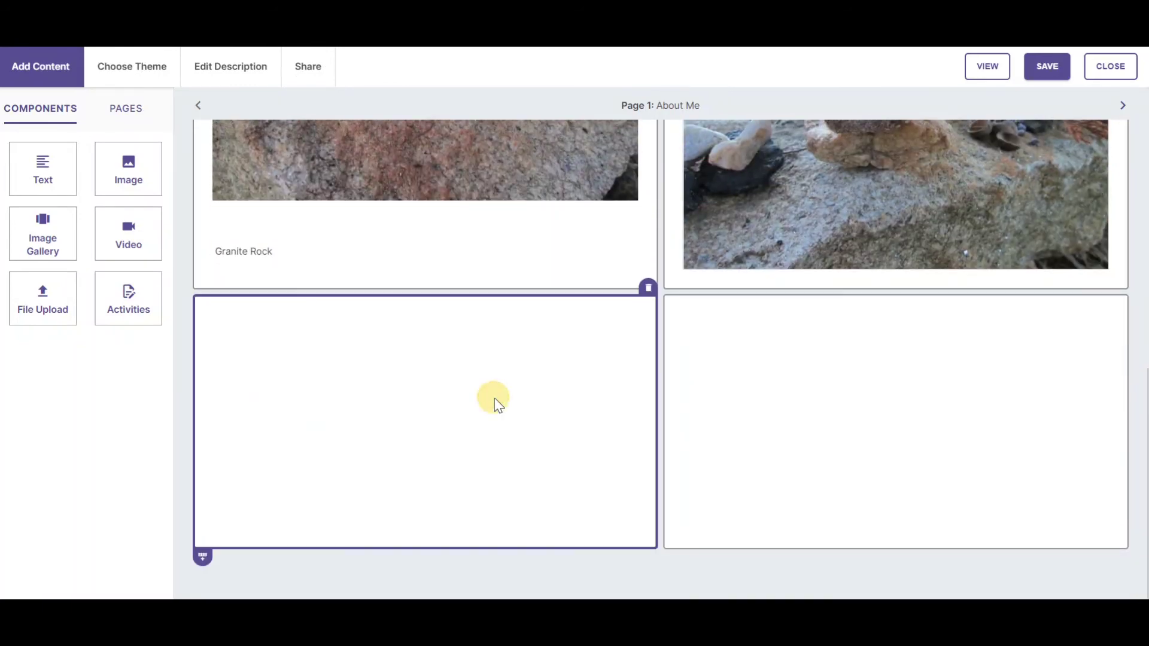
{"action": "mouse_move", "coordinate": [535, 271]}
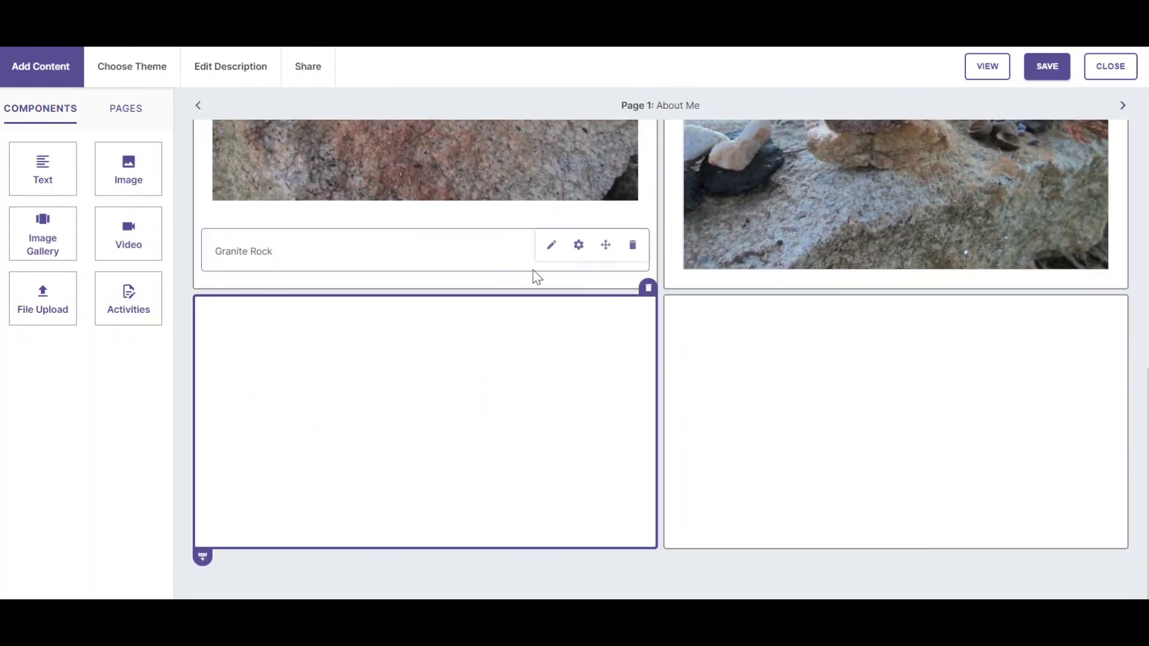
{"action": "left_click", "coordinate": [127, 240]}
{"action": "left_click", "coordinate": [374, 334]}
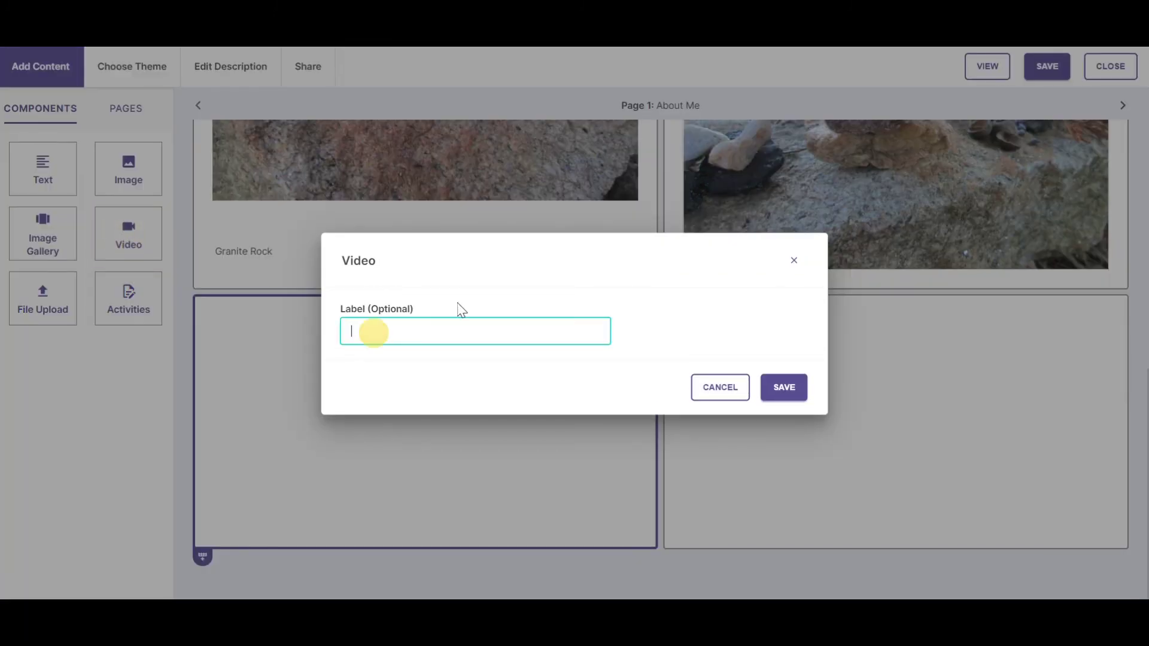
{"action": "type", "text": "Video 1"}
{"action": "left_click", "coordinate": [779, 387]}
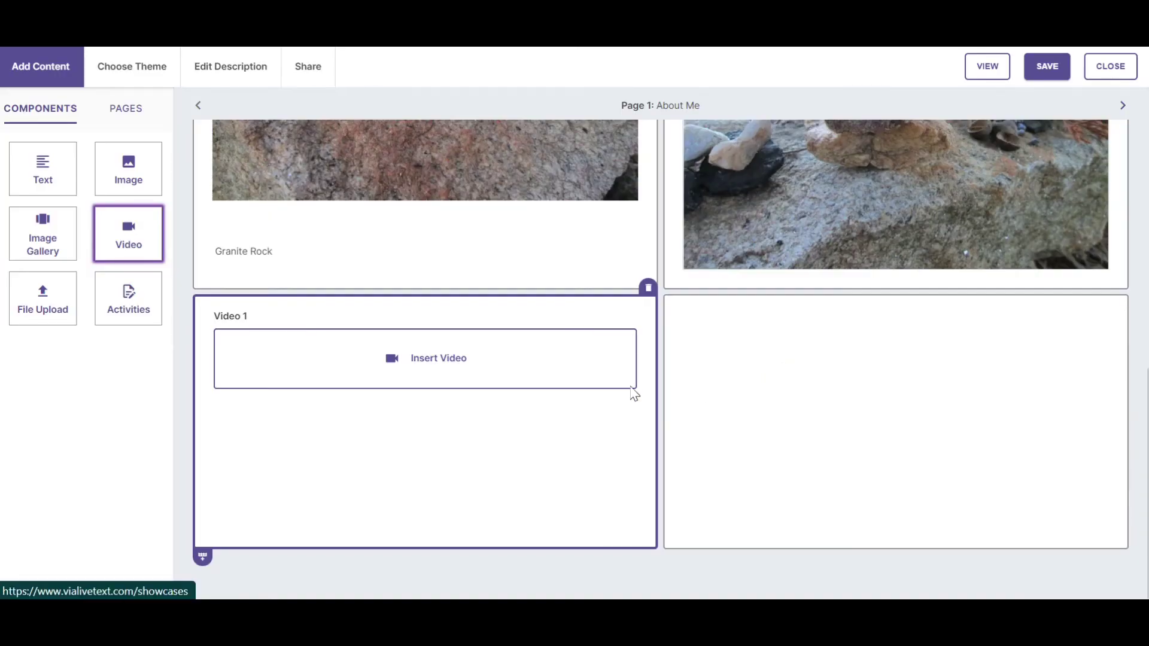
Review the YouTube and Timeline source options for inserting a video into "Video 1", and leave without choosing one
{"action": "left_click", "coordinate": [438, 360]}
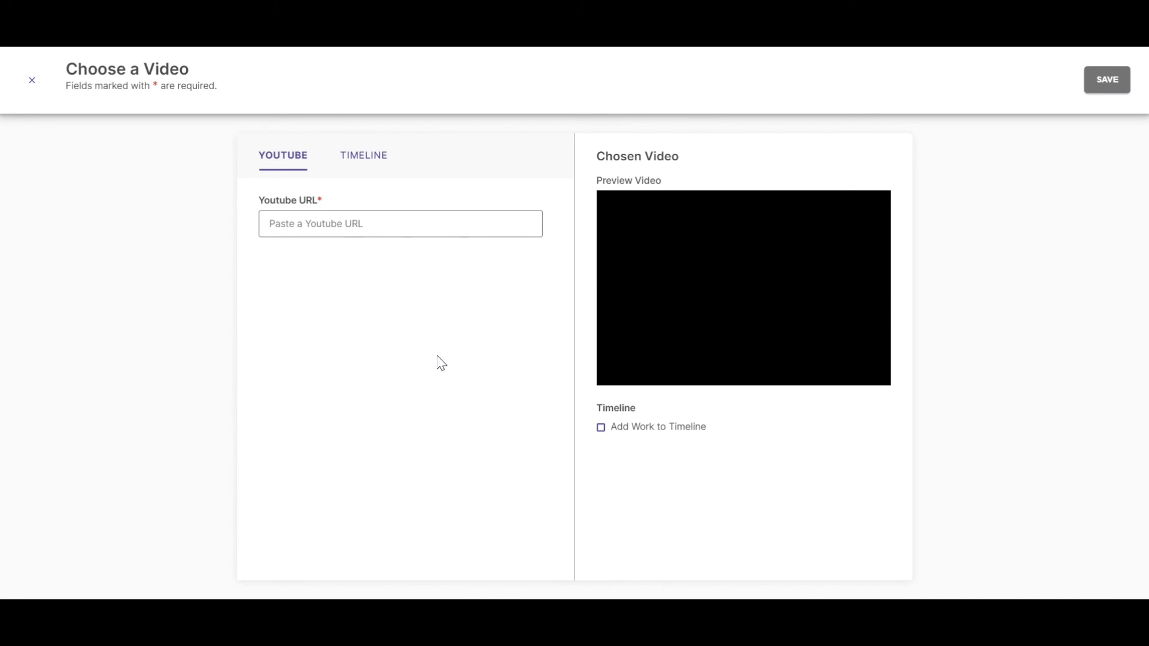
{"action": "left_click", "coordinate": [368, 159]}
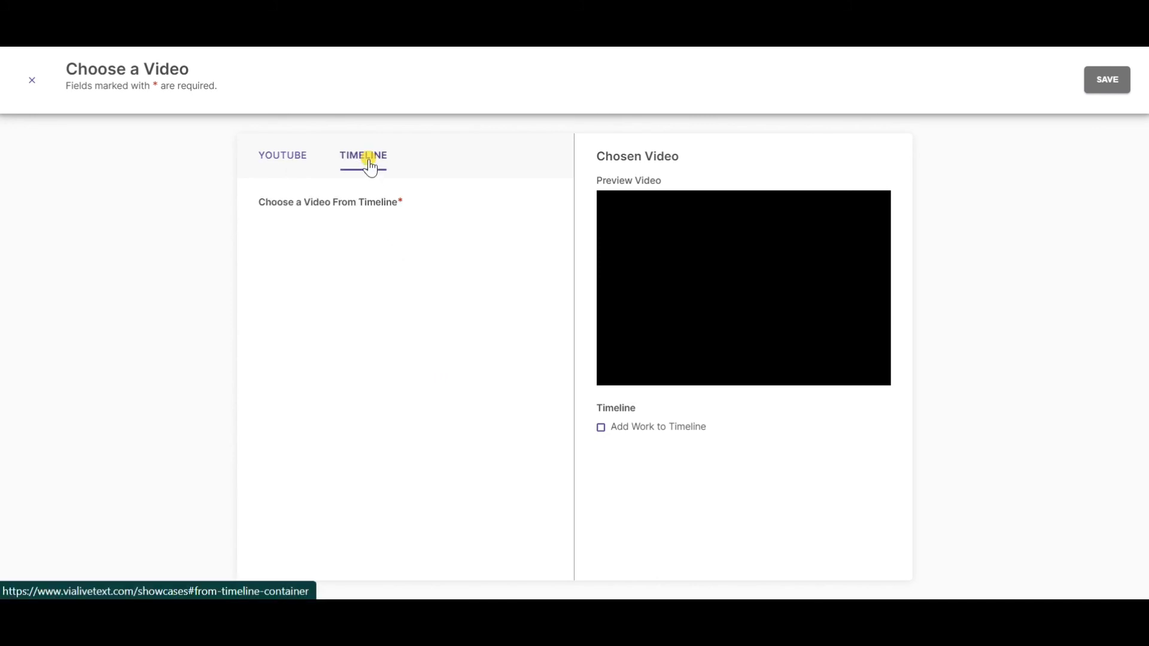
{"action": "left_click", "coordinate": [274, 165]}
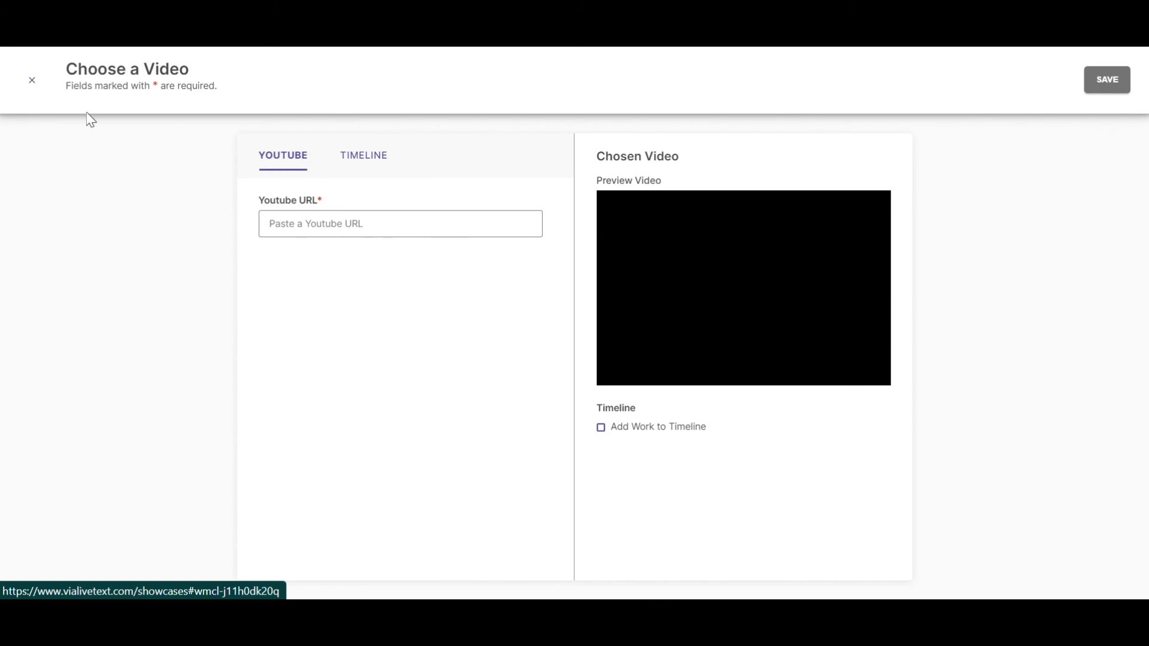
{"action": "left_click", "coordinate": [31, 83]}
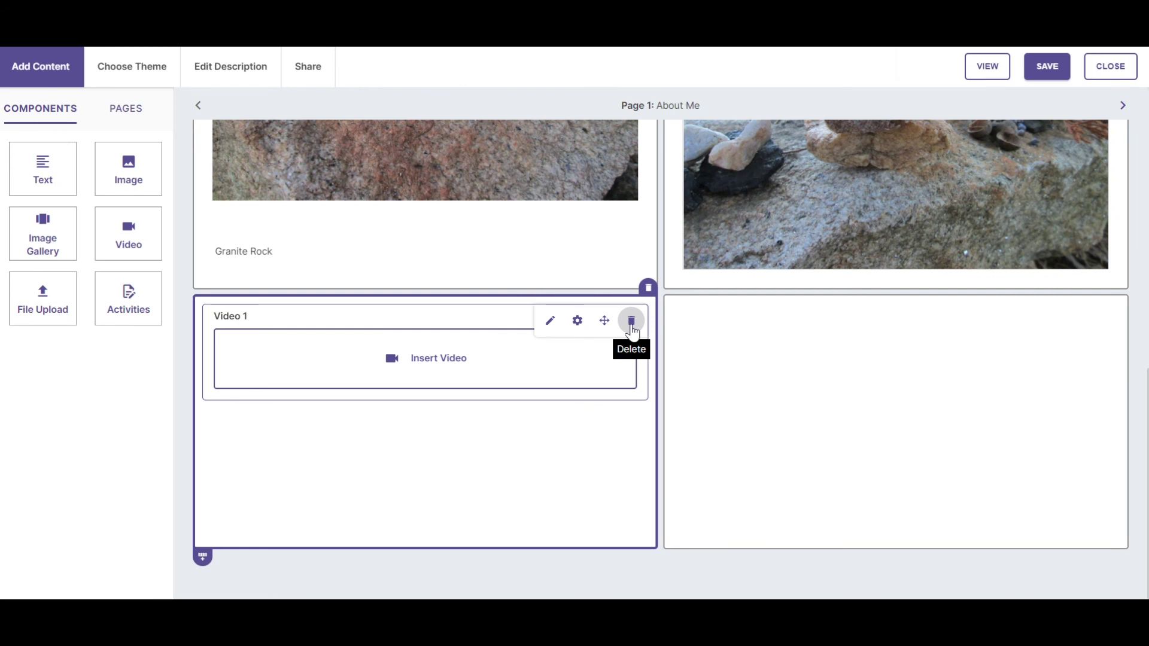
Delete the "Video 1" component and add an unlabelled File Upload component in its place in the first column
{"action": "left_click", "coordinate": [632, 323]}
{"action": "left_click", "coordinate": [570, 329]}
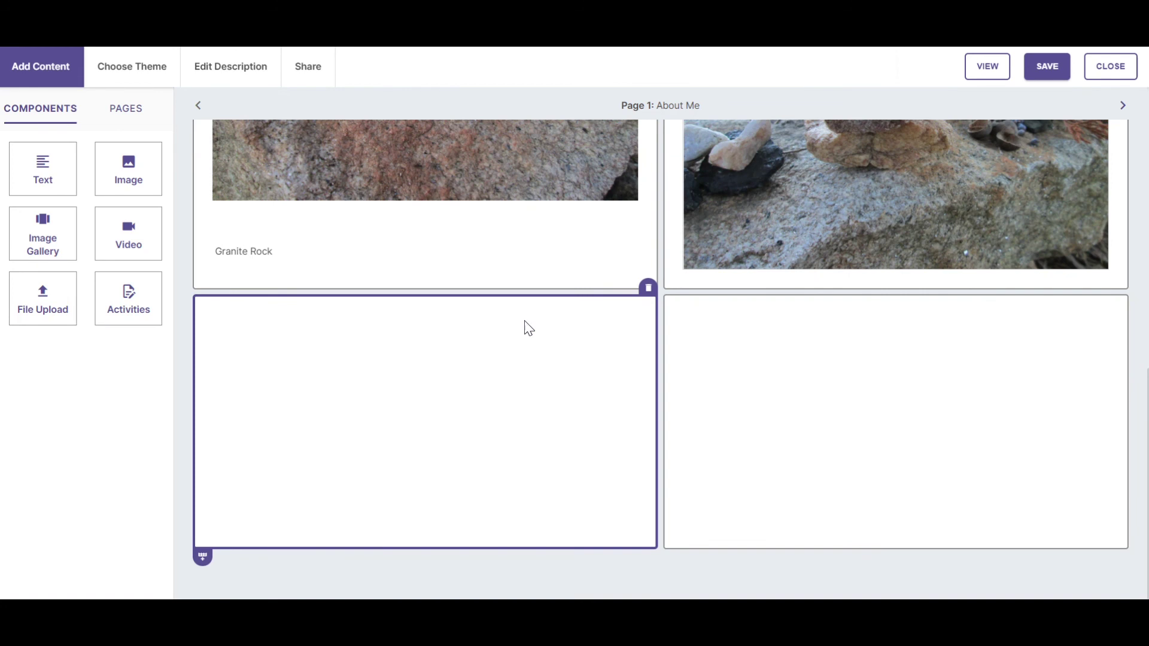
{"action": "left_click", "coordinate": [42, 310]}
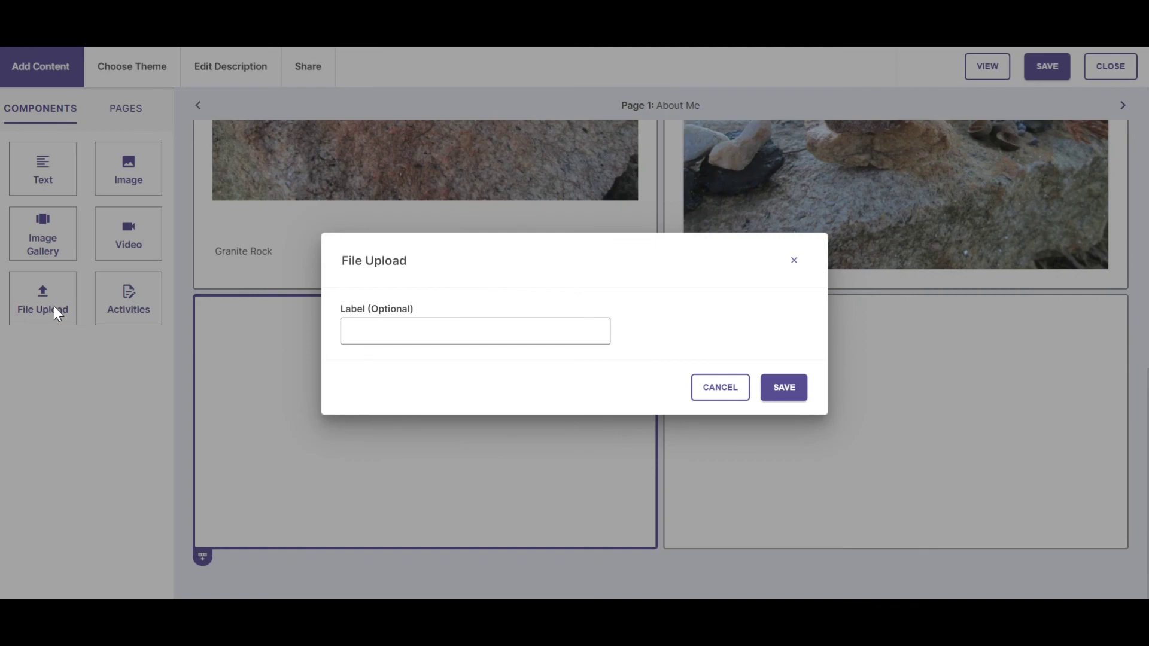
{"action": "left_click", "coordinate": [778, 389]}
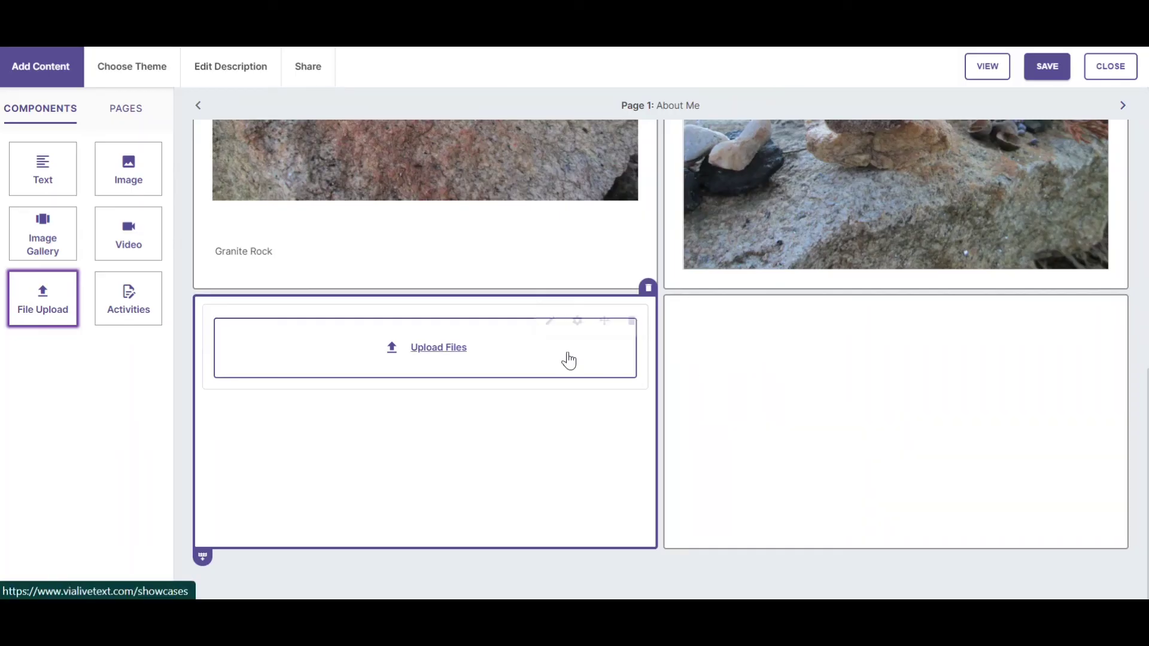
Upload the "Comp I Expository Essays Cover Sheets Rubrics" file from the Exposition folder under ENGL Courses in Documents, and save the attachment
{"action": "left_click", "coordinate": [441, 352]}
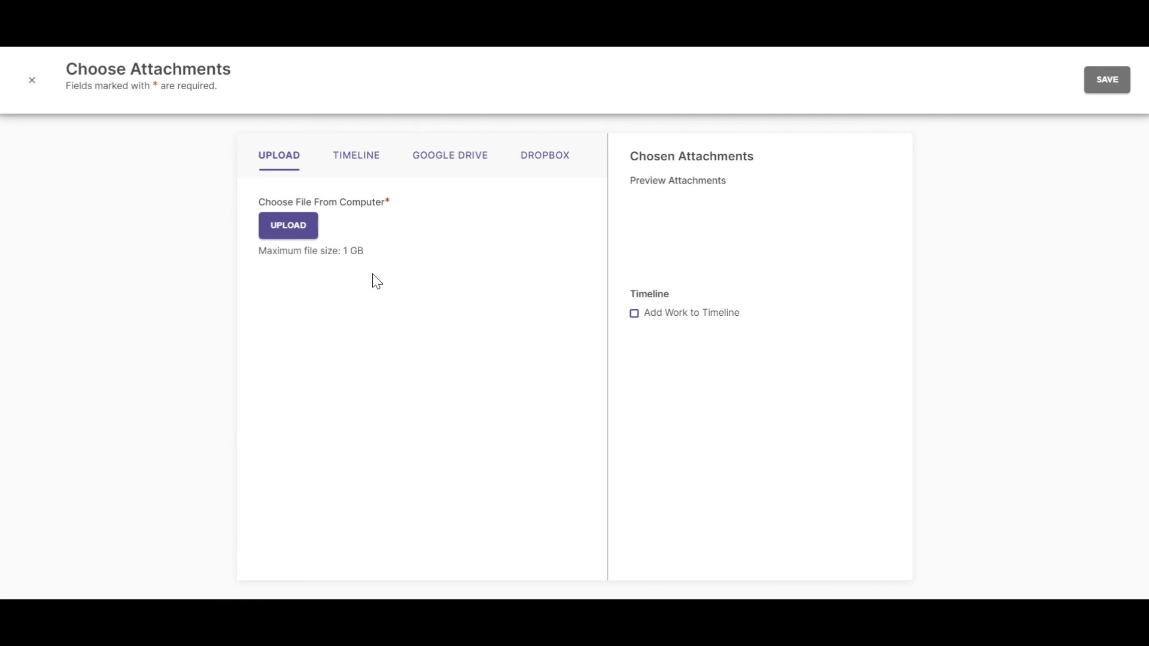
{"action": "left_click", "coordinate": [286, 230]}
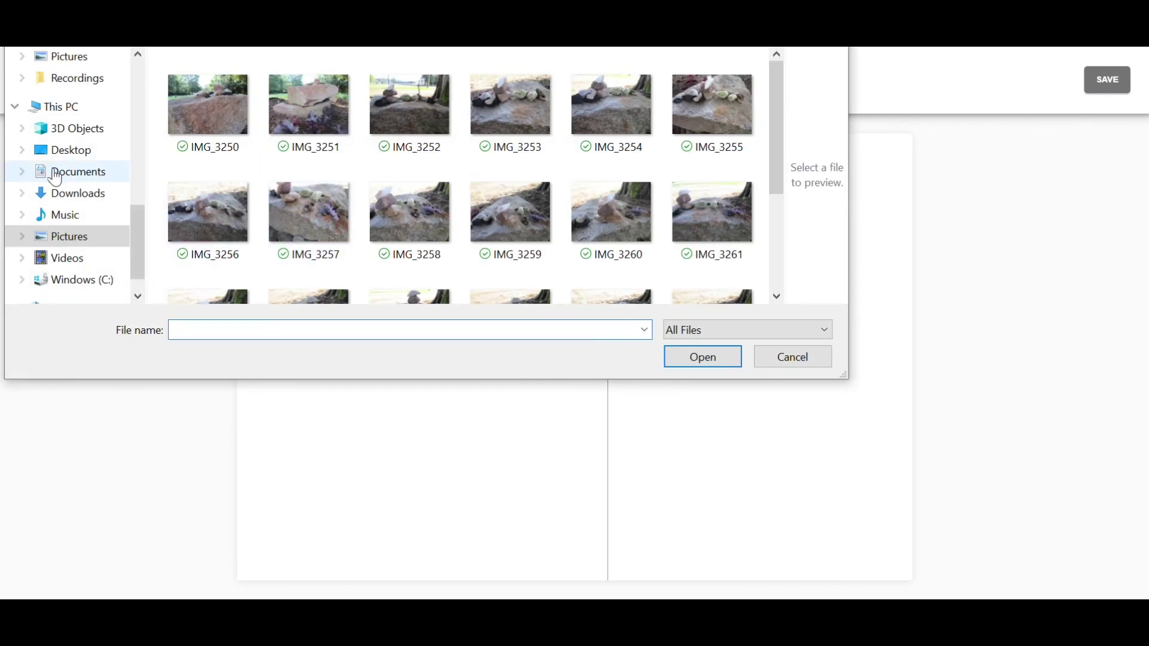
{"action": "left_click", "coordinate": [52, 170]}
{"action": "double_click", "coordinate": [216, 181]}
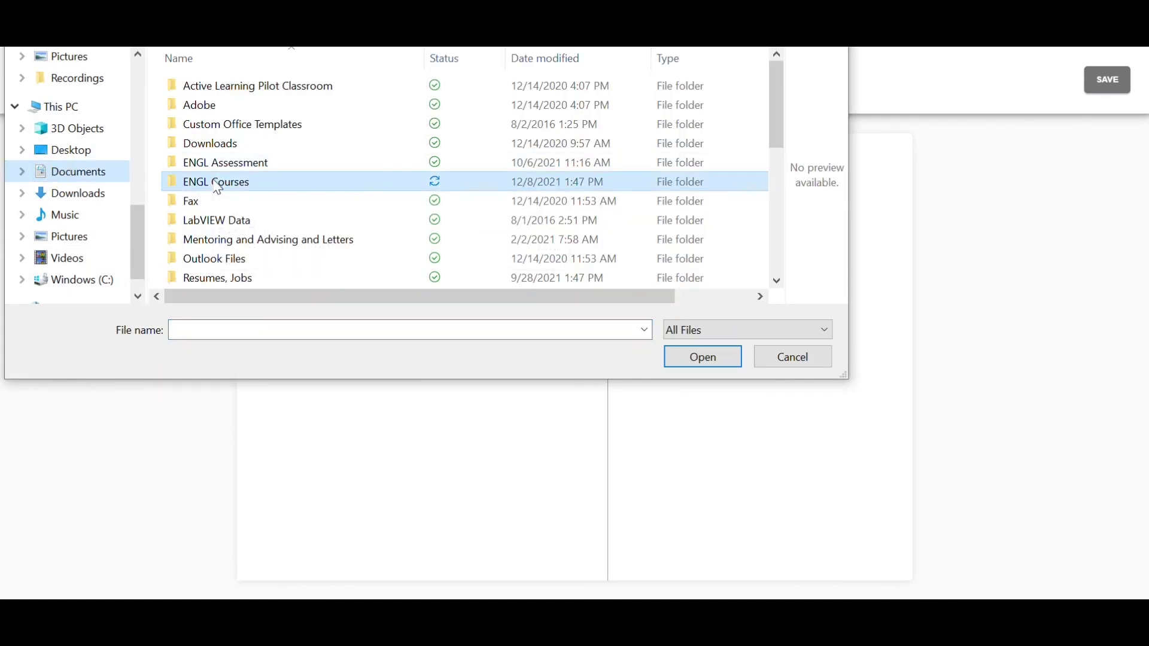
{"action": "left_click", "coordinate": [219, 125]}
{"action": "double_click", "coordinate": [220, 126]}
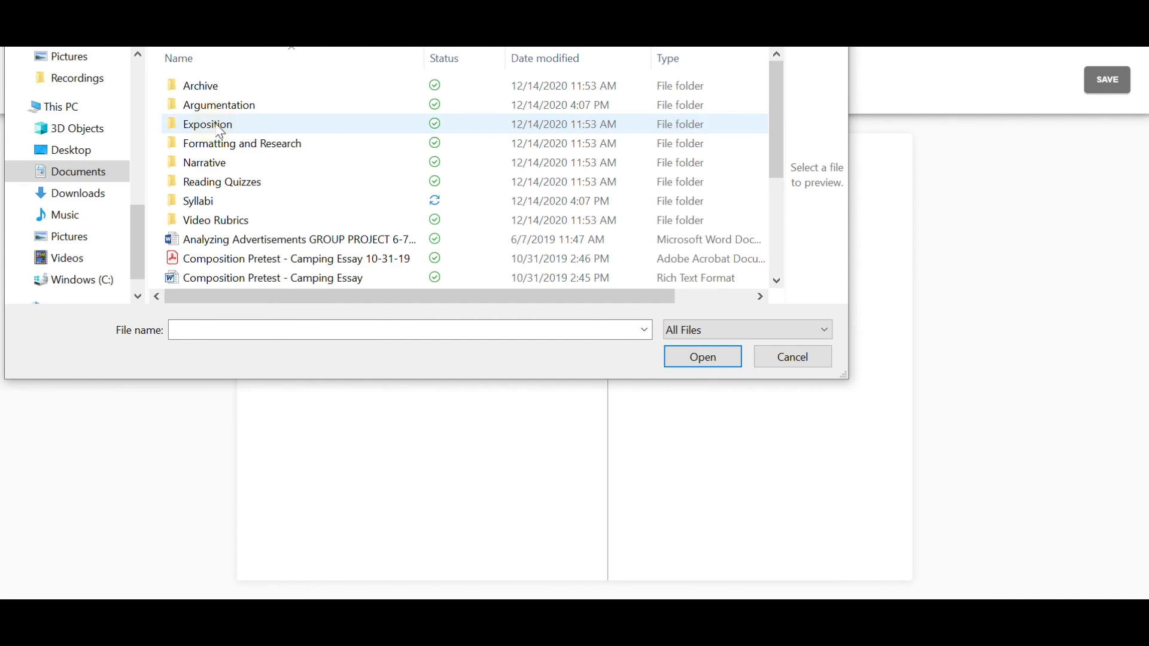
{"action": "double_click", "coordinate": [219, 126]}
{"action": "double_click", "coordinate": [221, 108]}
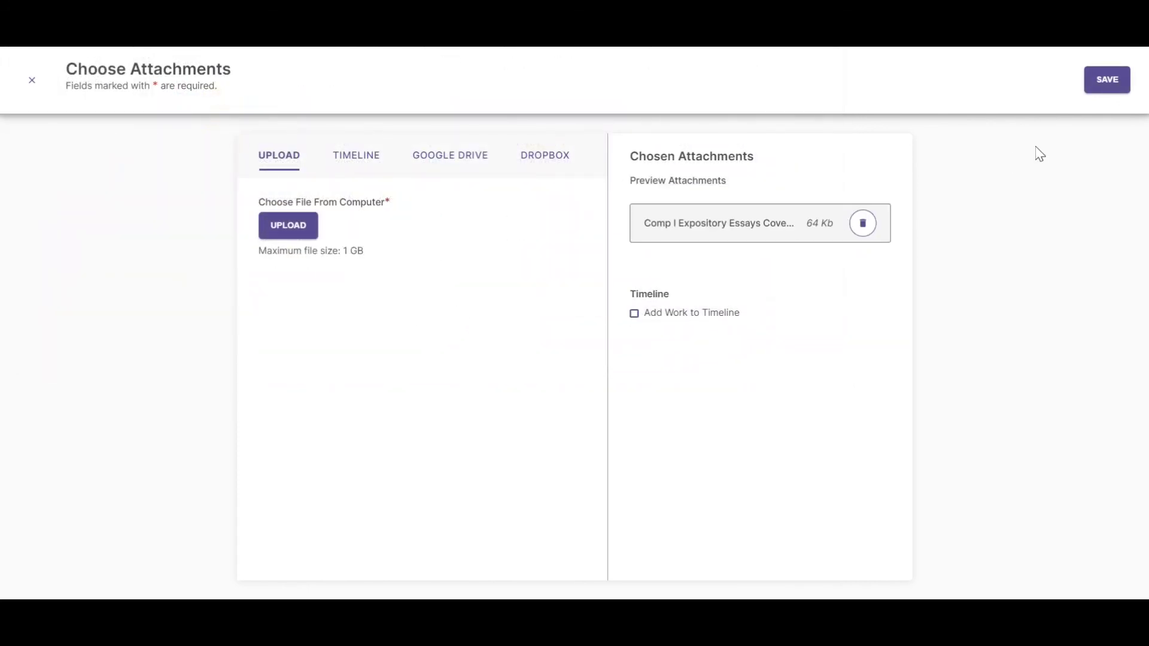
{"action": "left_click", "coordinate": [1106, 84]}
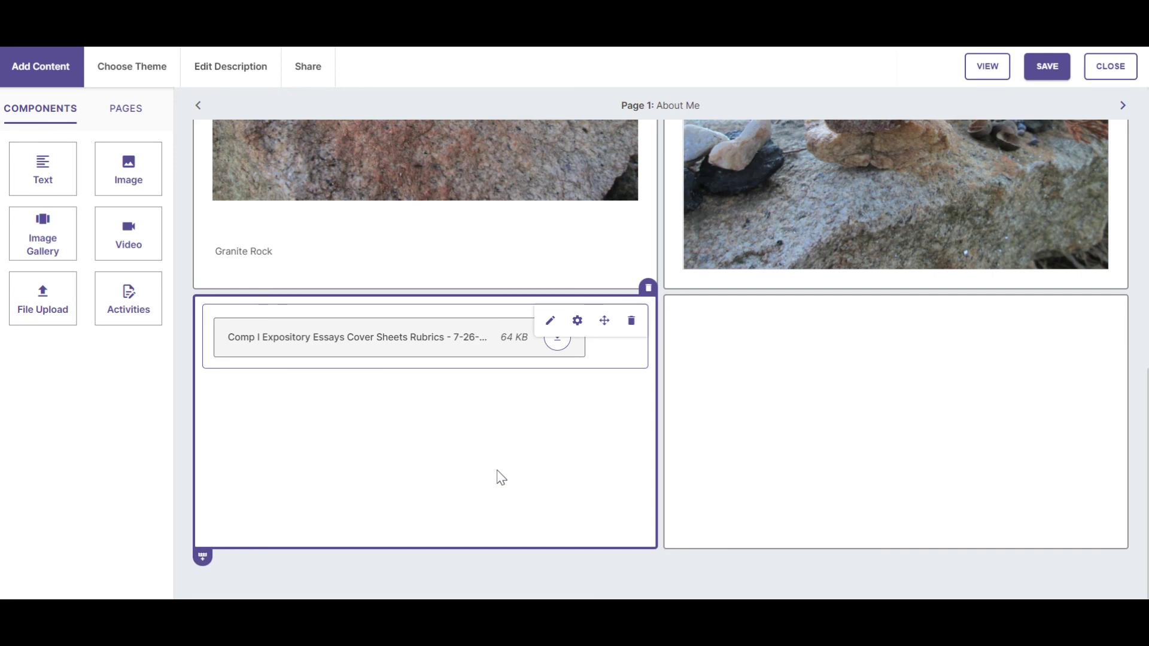
Switch to the "Introduction" page of the ePortfolio and save the whole ePortfolio
{"action": "scroll", "coordinate": [500, 478], "scroll_direction": "up", "scroll_amount": 5}
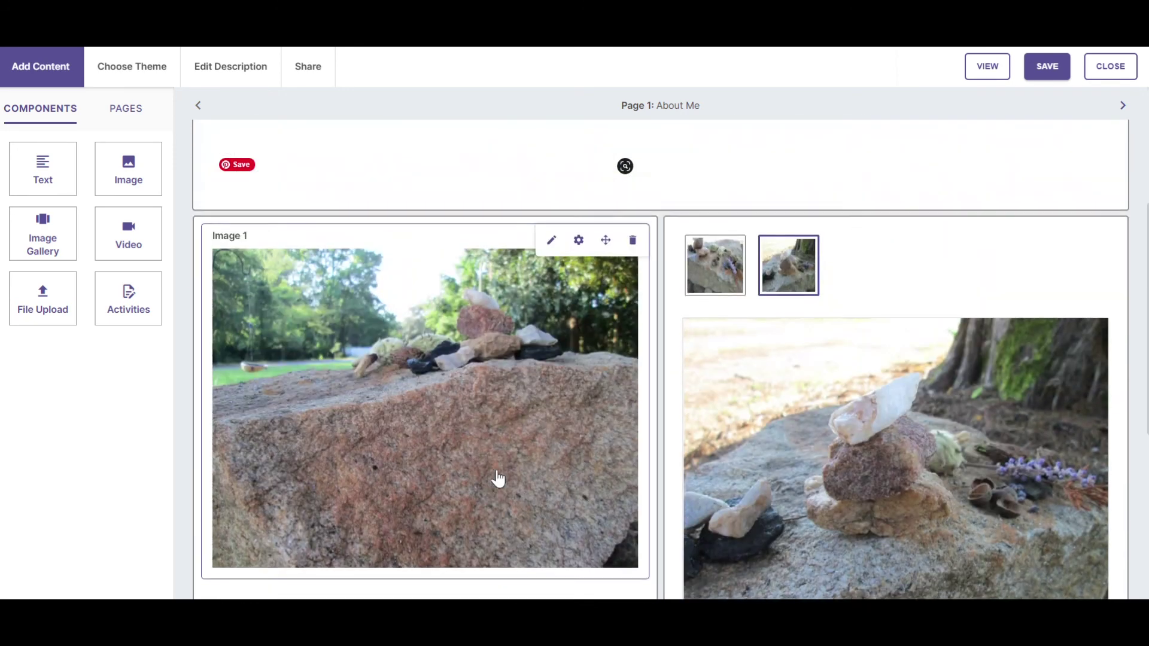
{"action": "scroll", "coordinate": [498, 478], "scroll_direction": "up", "scroll_amount": 4}
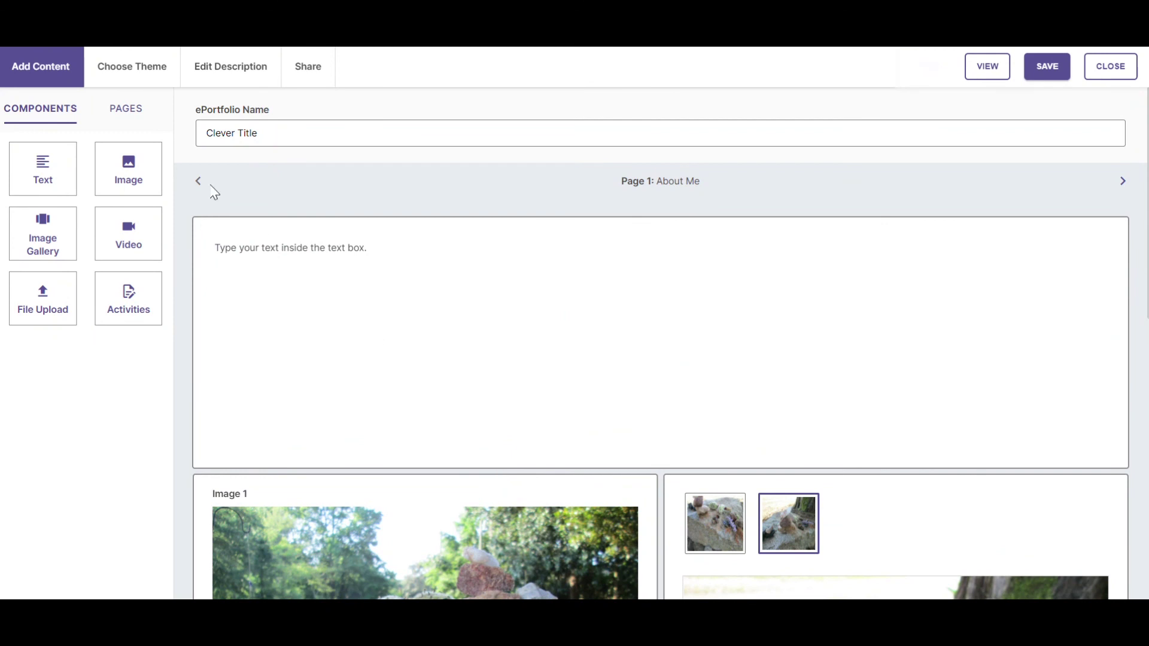
{"action": "left_click", "coordinate": [135, 114]}
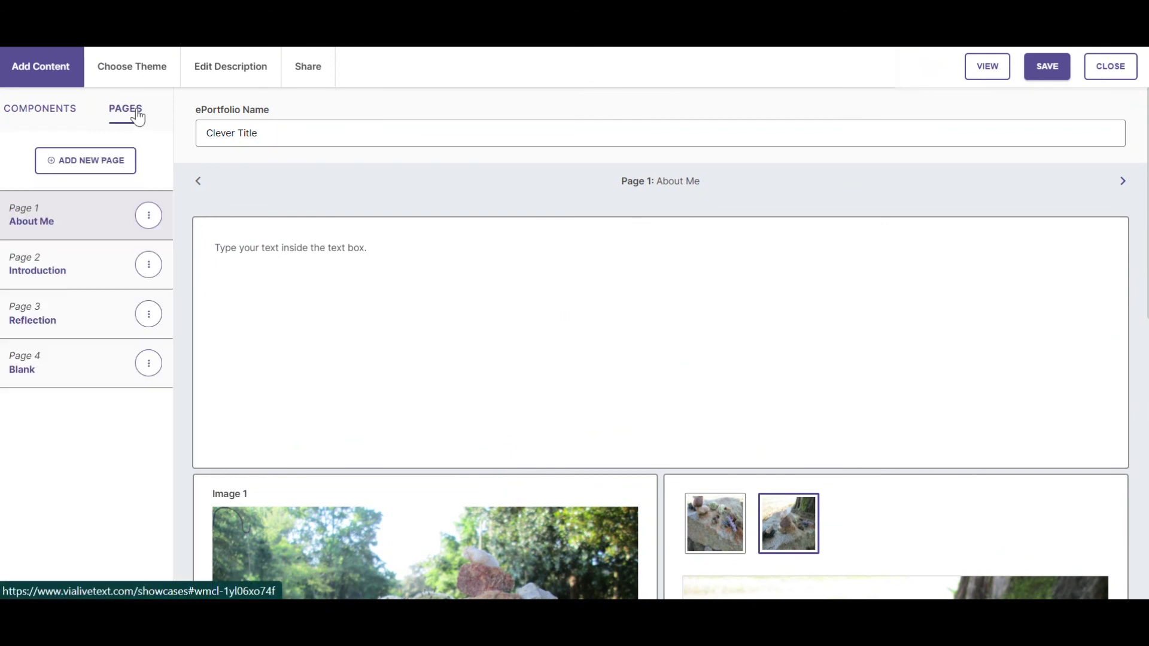
{"action": "left_click", "coordinate": [99, 270]}
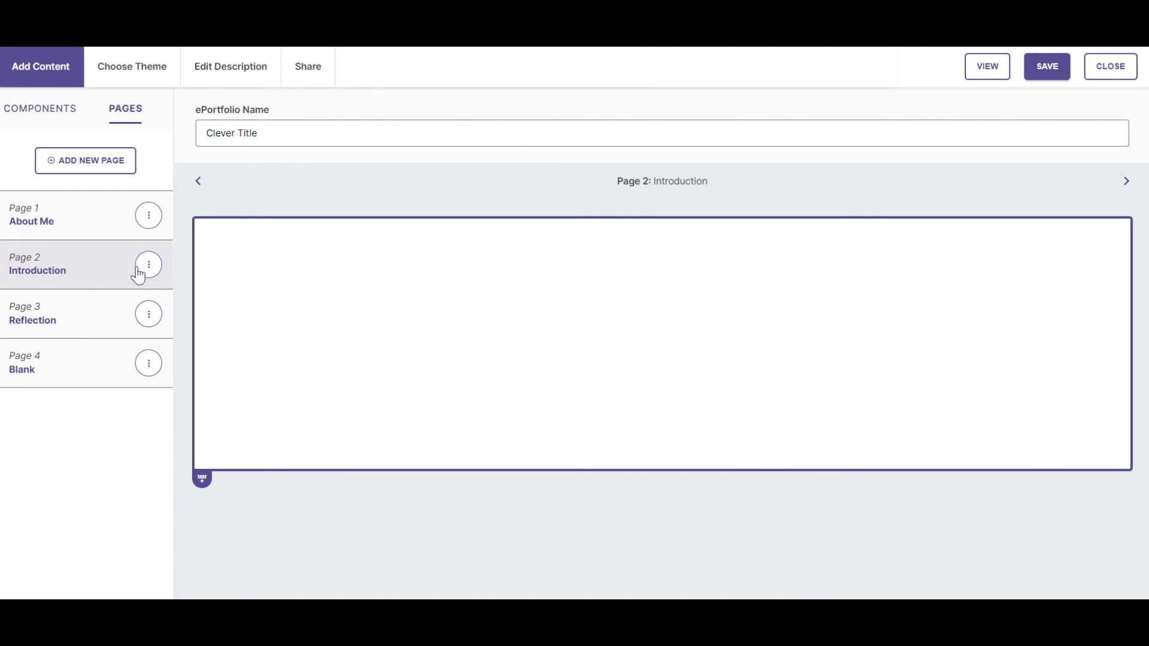
{"action": "left_click", "coordinate": [1051, 74]}
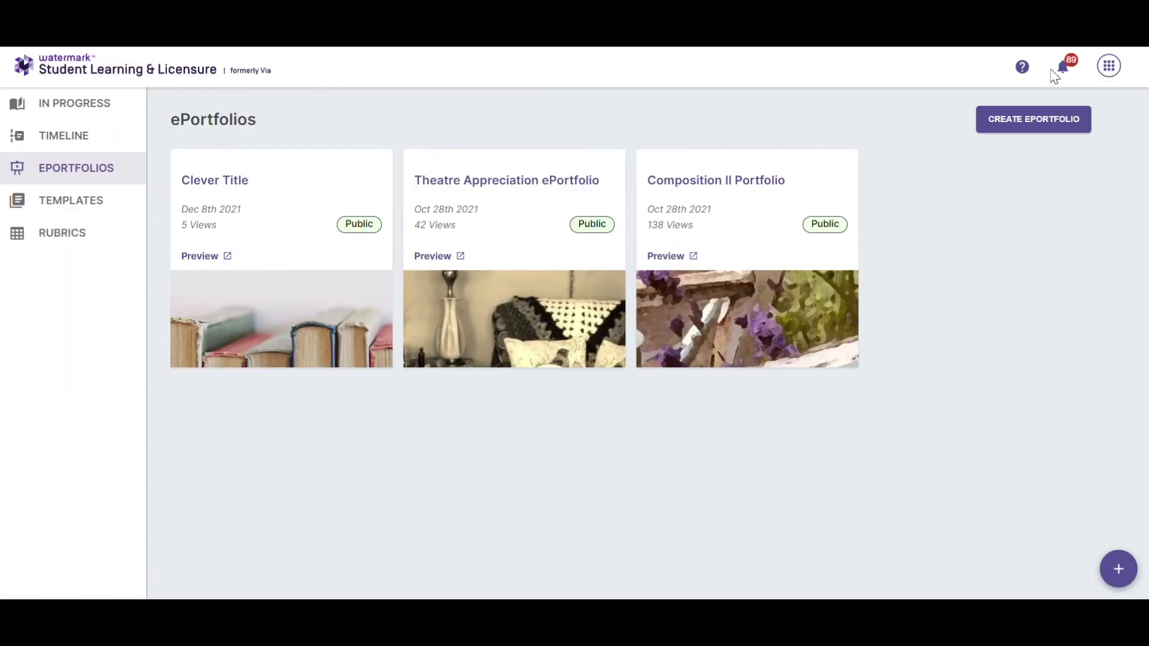